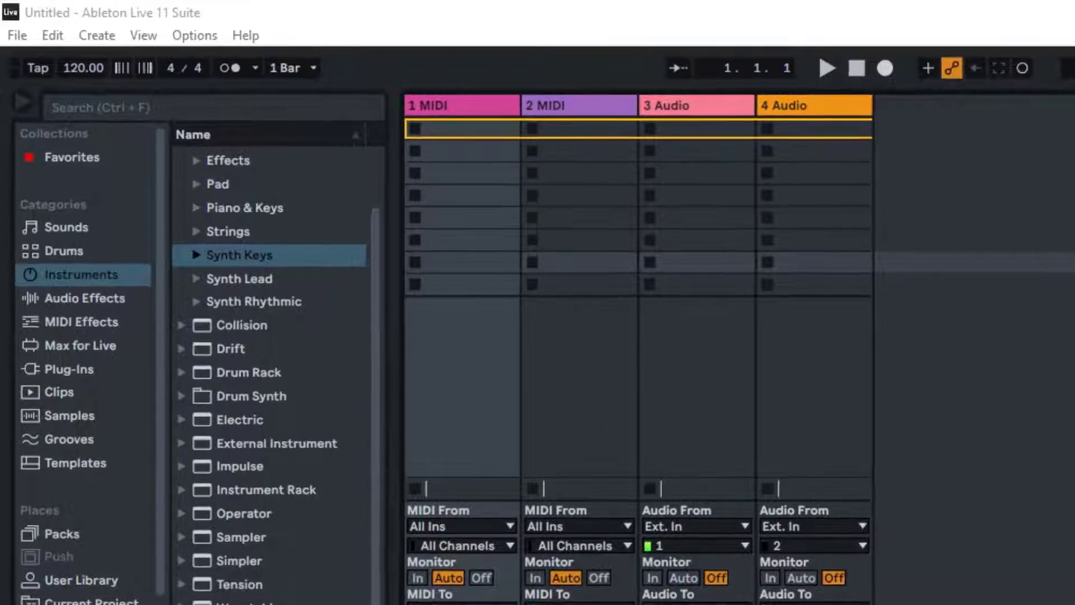
# - Create a new Live Set and browse the available templates, selecting DefaultLiveSet.als
pyautogui.click(14, 35)
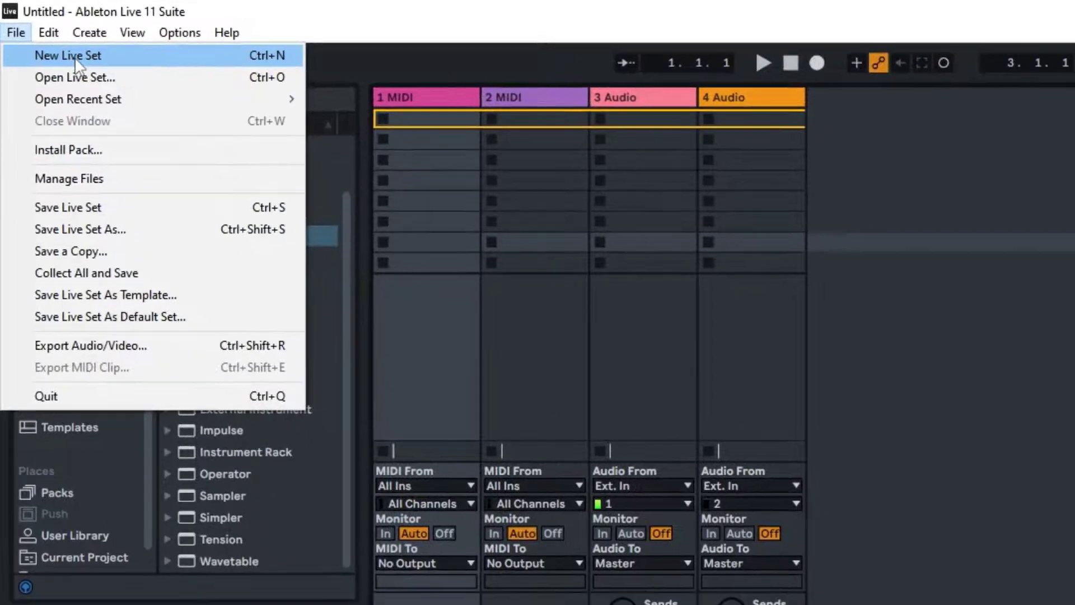
pyautogui.click(77, 59)
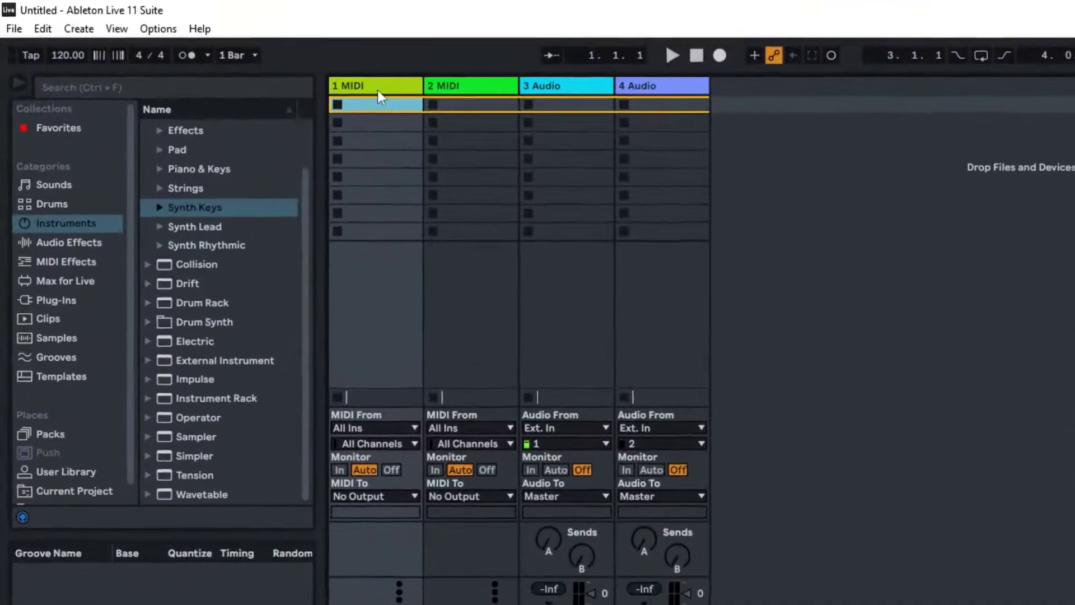
pyautogui.click(379, 90)
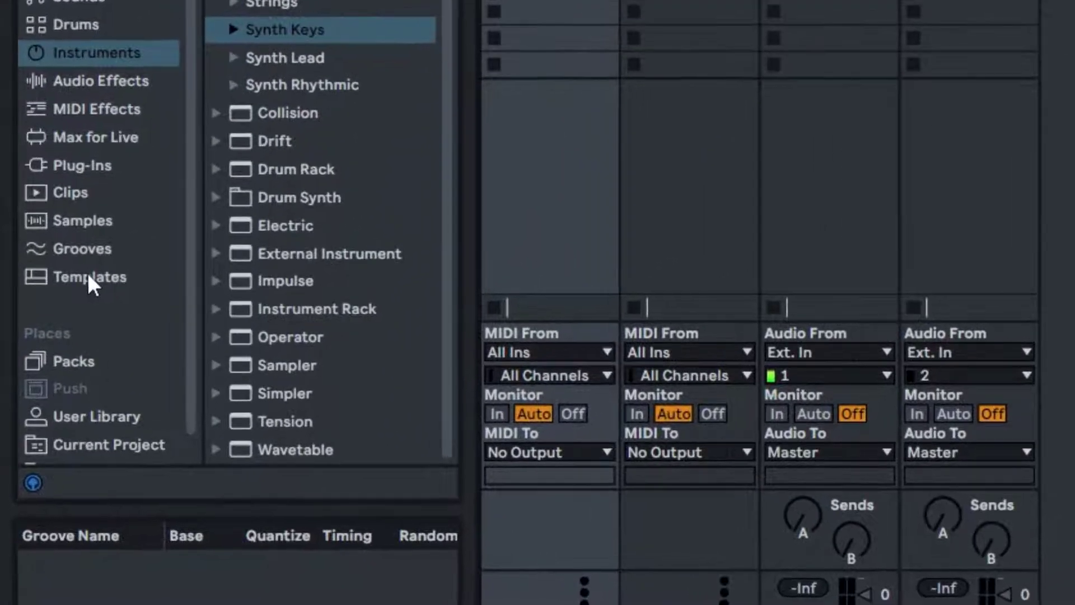
pyautogui.click(65, 380)
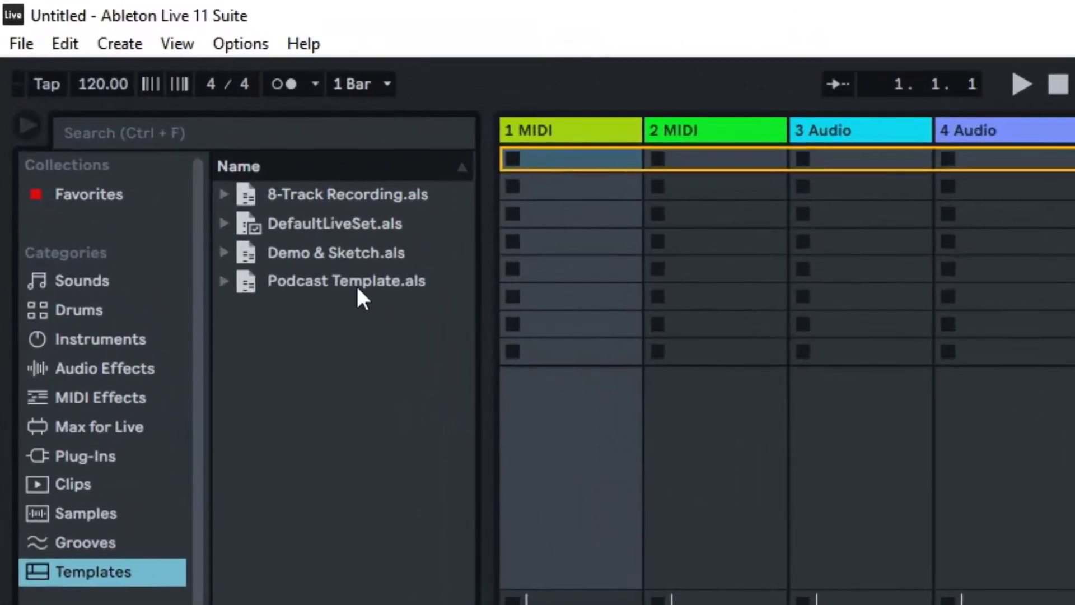
pyautogui.click(312, 224)
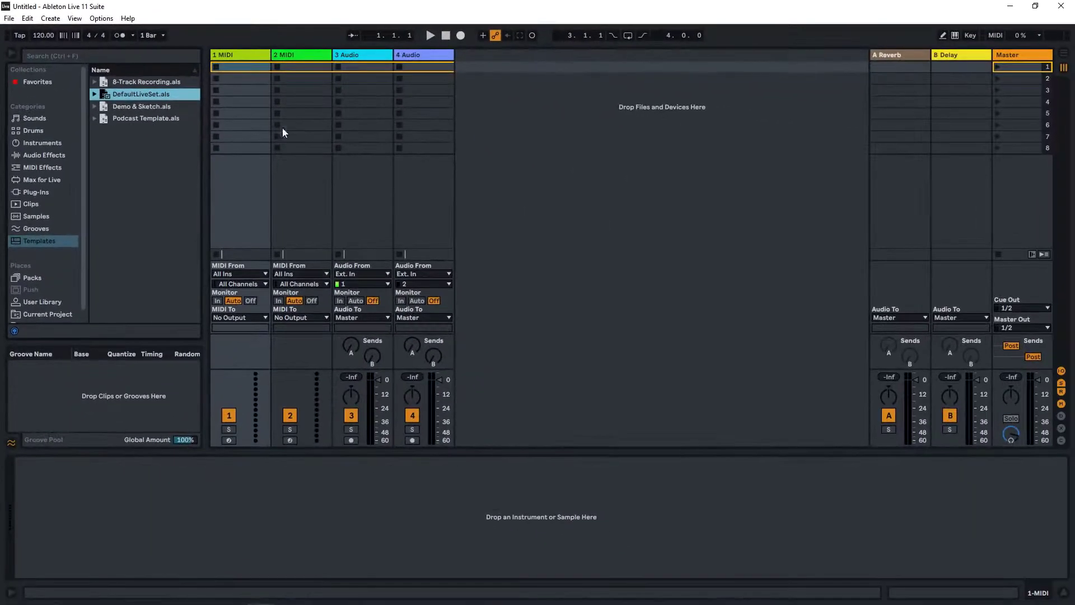
# - Insert an additional audio track and an additional MIDI track after the four default tracks
pyautogui.rightClick(485, 103)
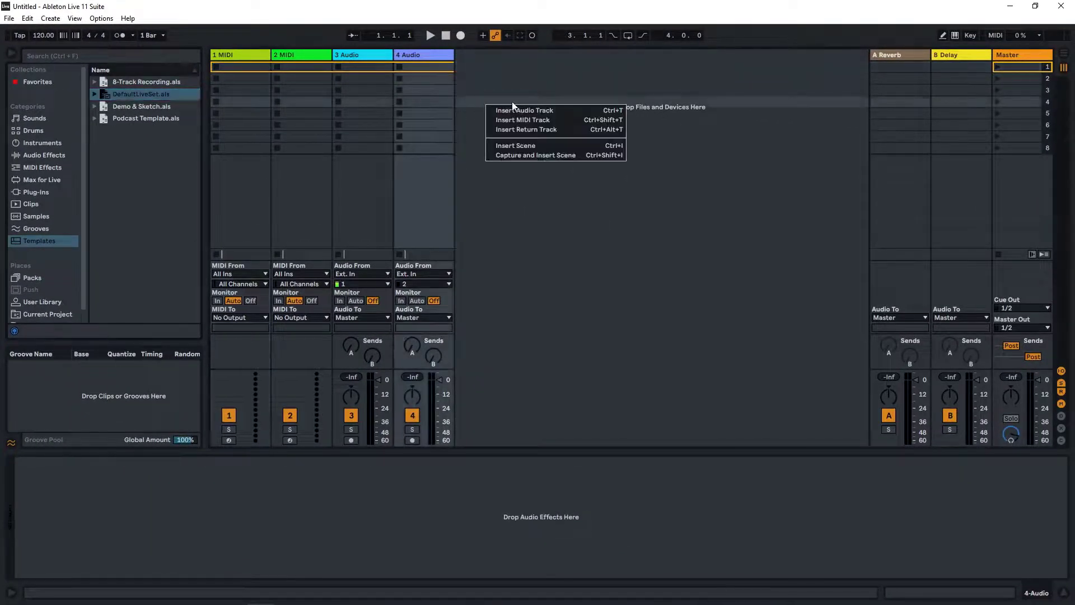
pyautogui.click(527, 110)
pyautogui.rightClick(557, 89)
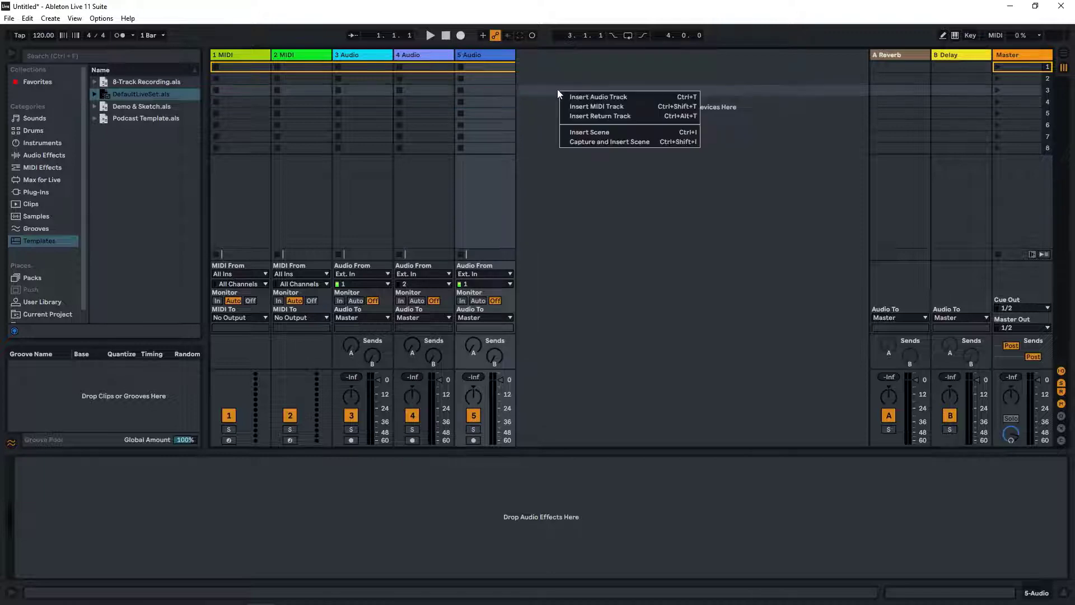
pyautogui.click(594, 107)
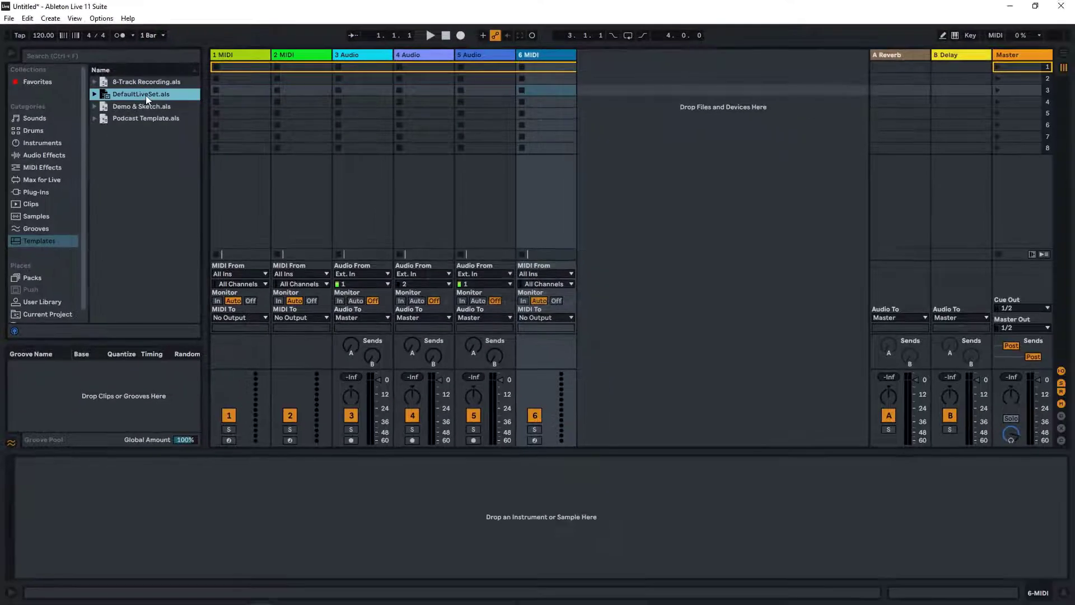
# - Start a fresh set from the DefaultLiveSet template, saving the current set as "test template 1"
pyautogui.doubleClick(146, 95)
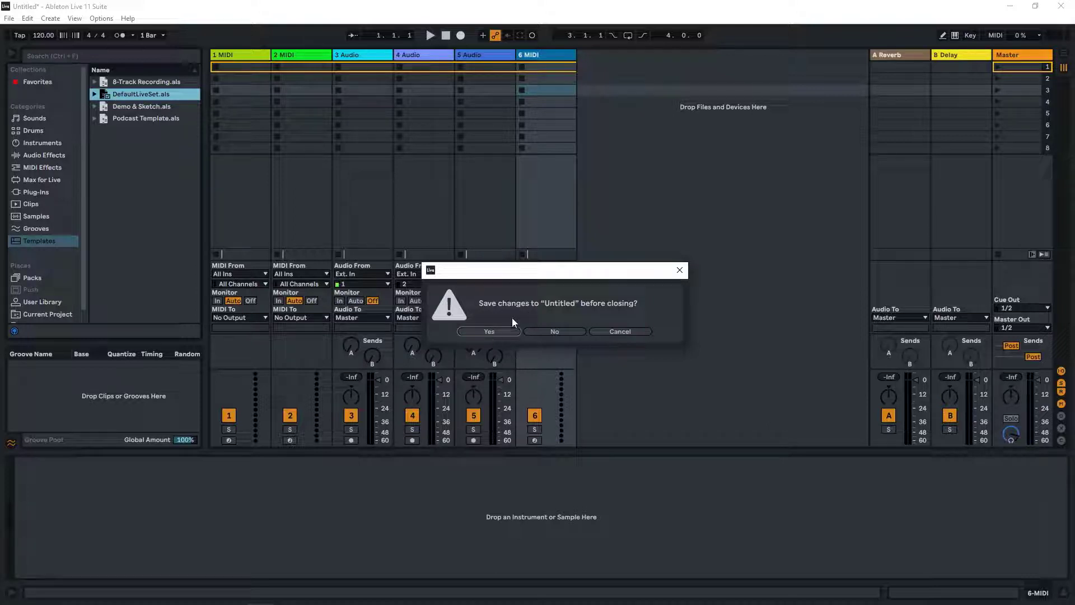
pyautogui.click(489, 332)
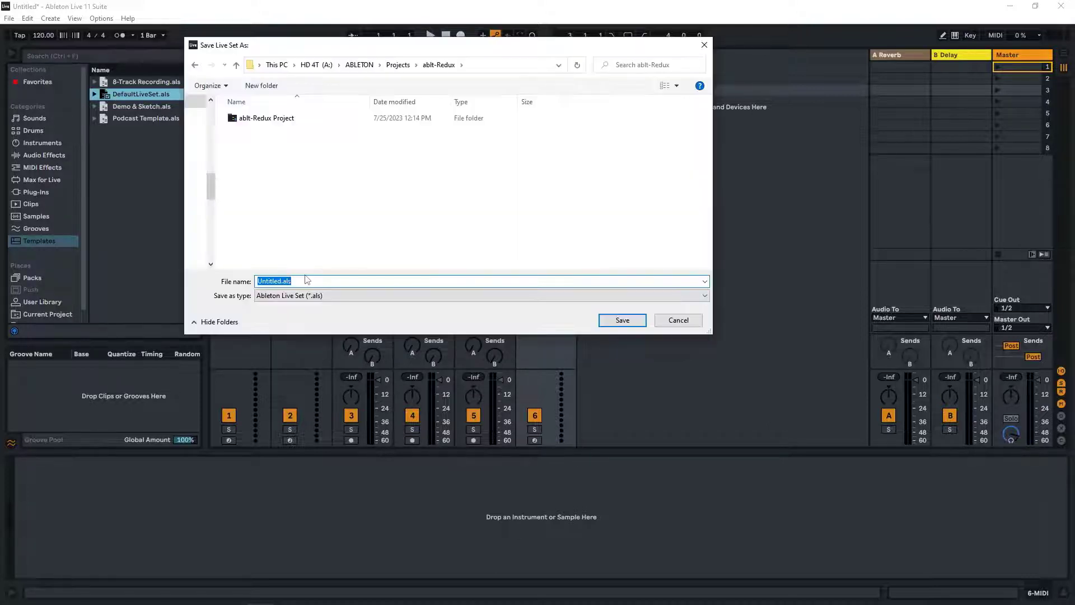
pyautogui.write('test template 1')
pyautogui.click(620, 323)
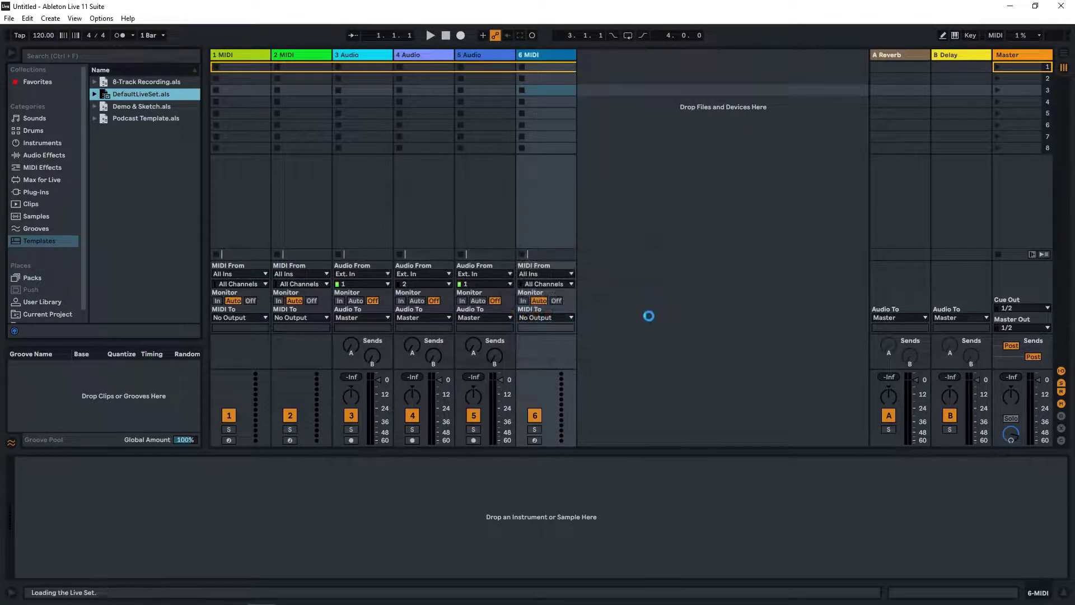
pyautogui.hotkey('ctrl', 'n')
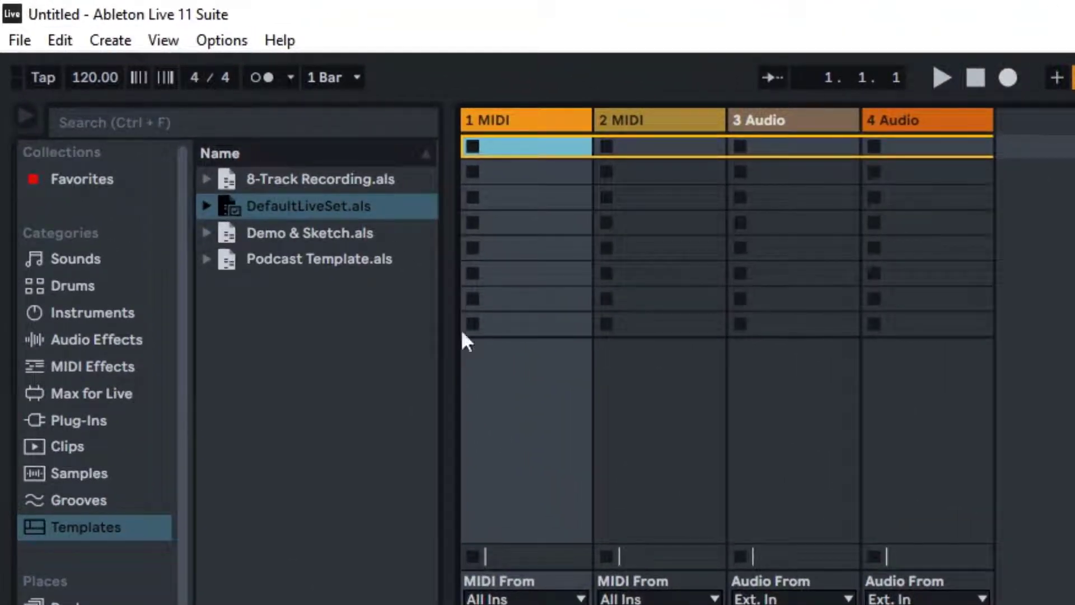
# - Reopen the recently saved set "test template 1" to view its tracks
pyautogui.click(19, 45)
pyautogui.moveTo(280, 122)
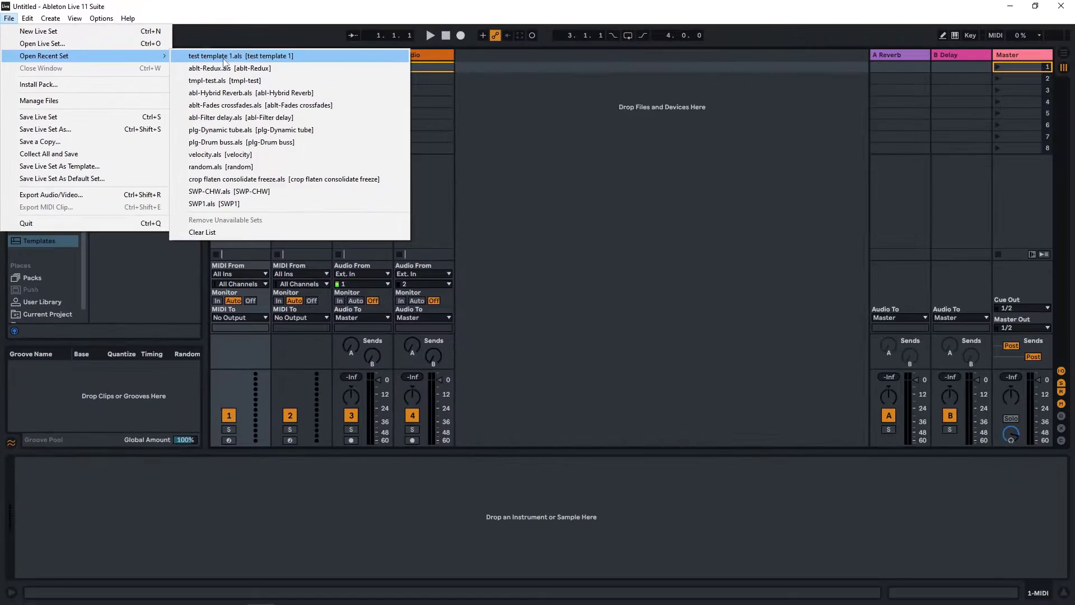
pyautogui.click(770, 122)
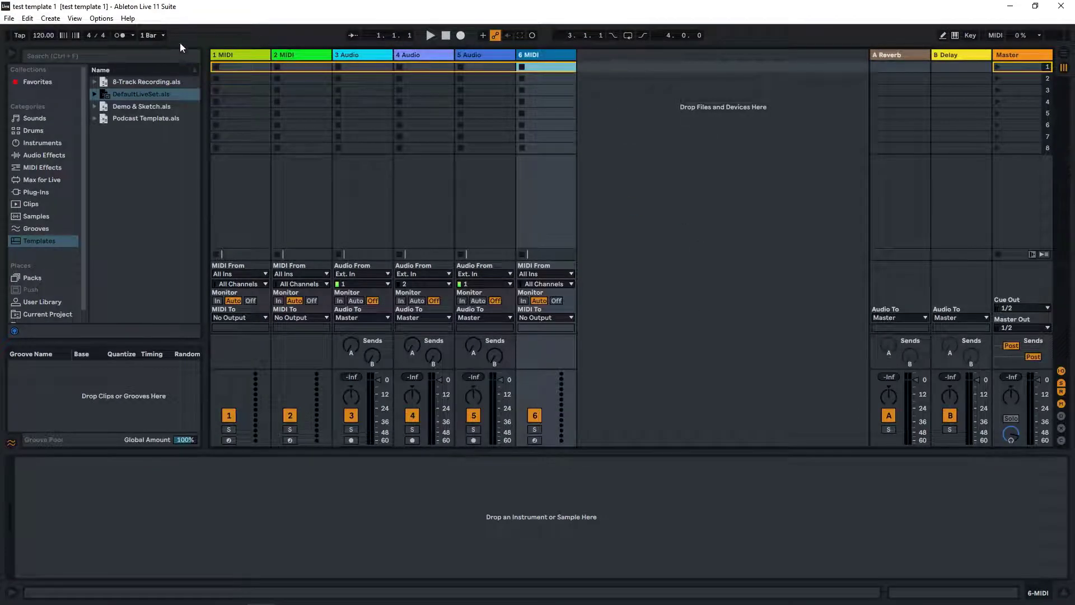
# - Load the DefaultLiveSet, 8-Track Recording and Podcast Template sets in turn to compare their track layouts
pyautogui.doubleClick(141, 92)
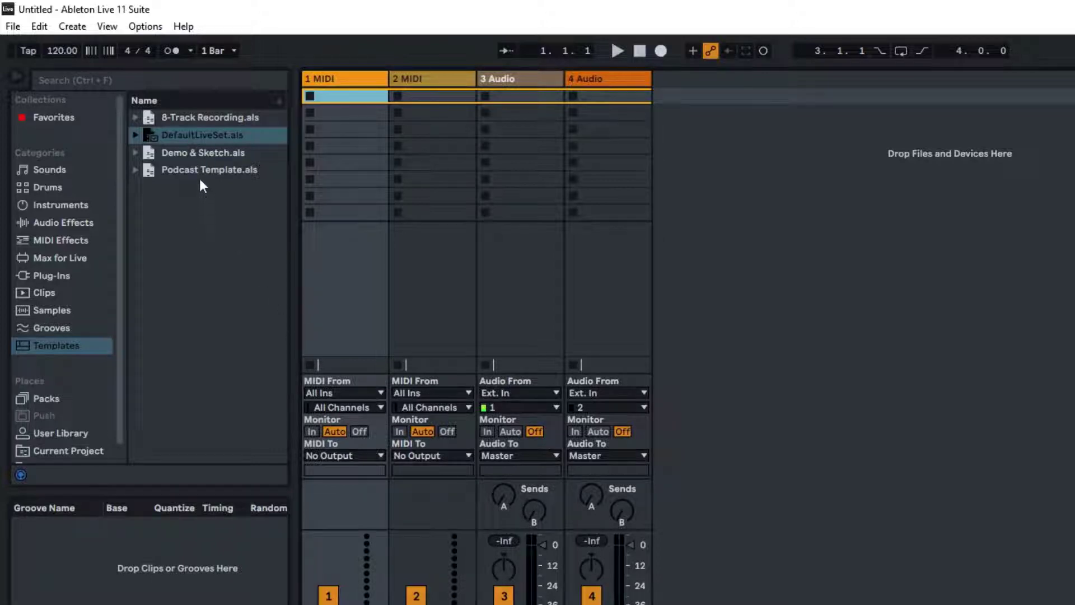
pyautogui.doubleClick(206, 117)
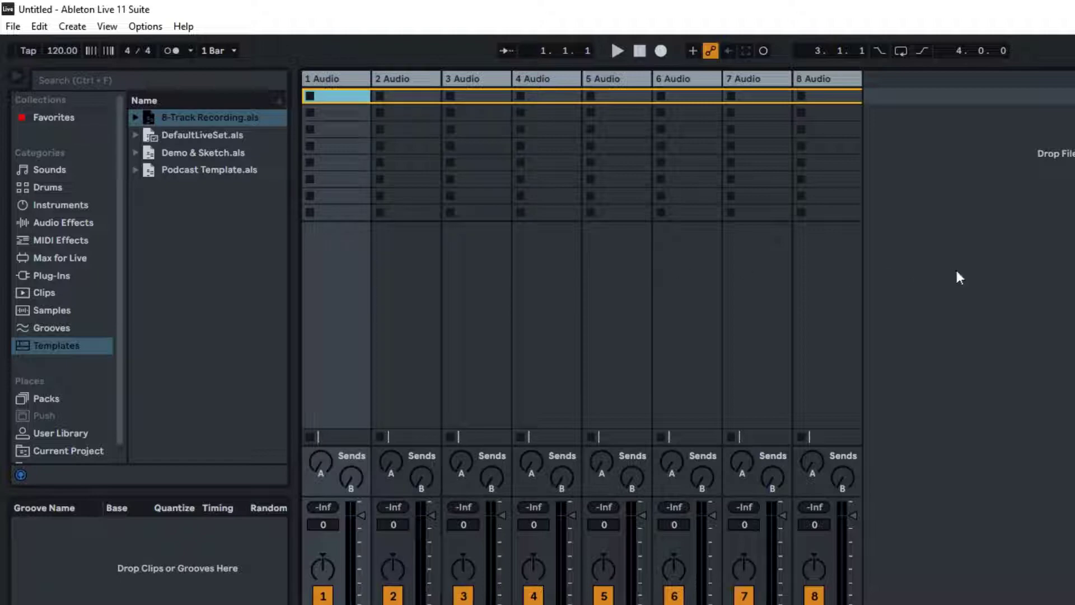
pyautogui.doubleClick(211, 169)
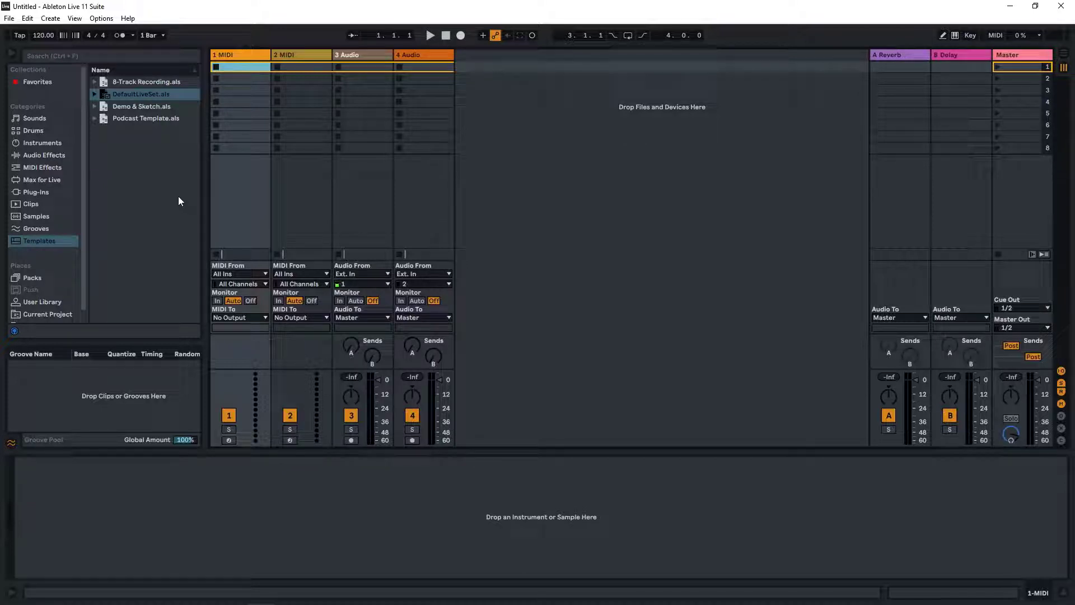
# - Delete the second MIDI track and both audio tracks, keeping only the first MIDI track
pyautogui.click(411, 54)
pyautogui.click(303, 56)
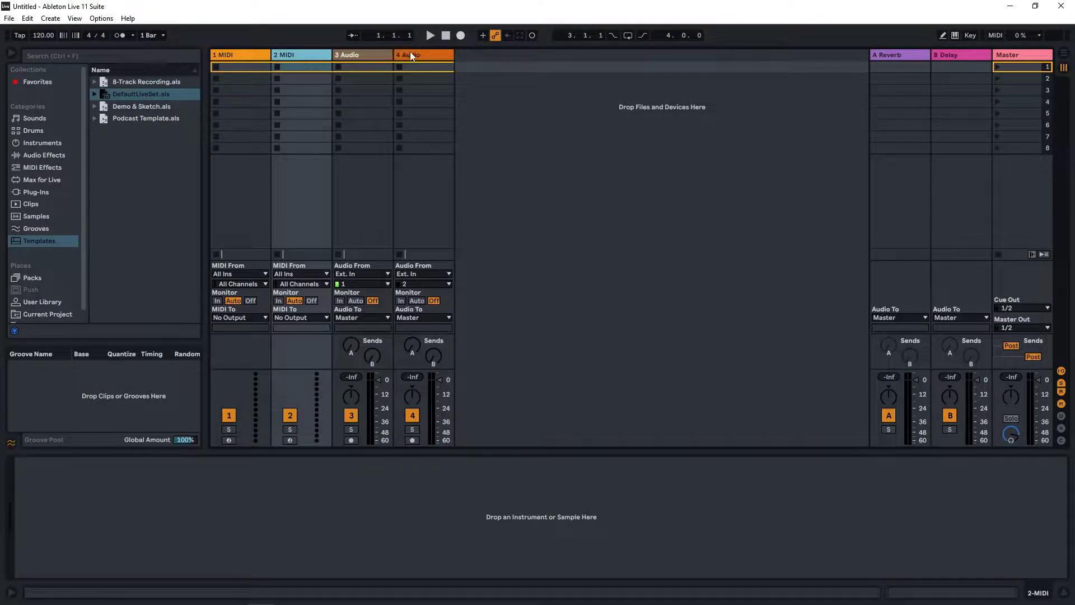
pyautogui.click(412, 54)
pyautogui.press('Delete')
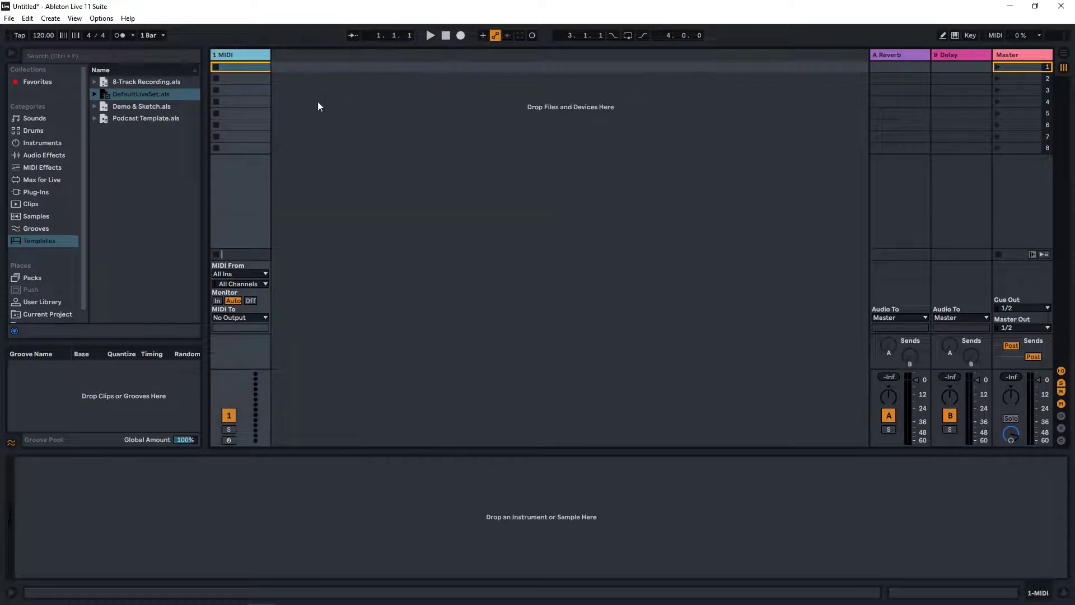
# - Load the 707 Core Kit drum rack onto the remaining MIDI track
pyautogui.click(35, 130)
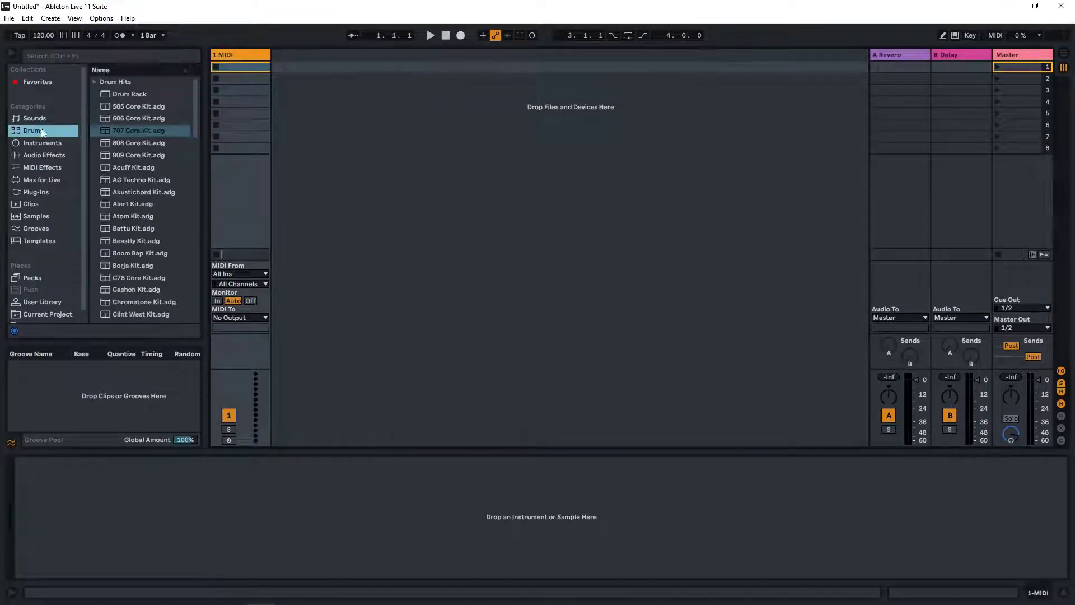
pyautogui.click(136, 130)
pyautogui.moveTo(135, 130); pyautogui.dragTo(236, 53)
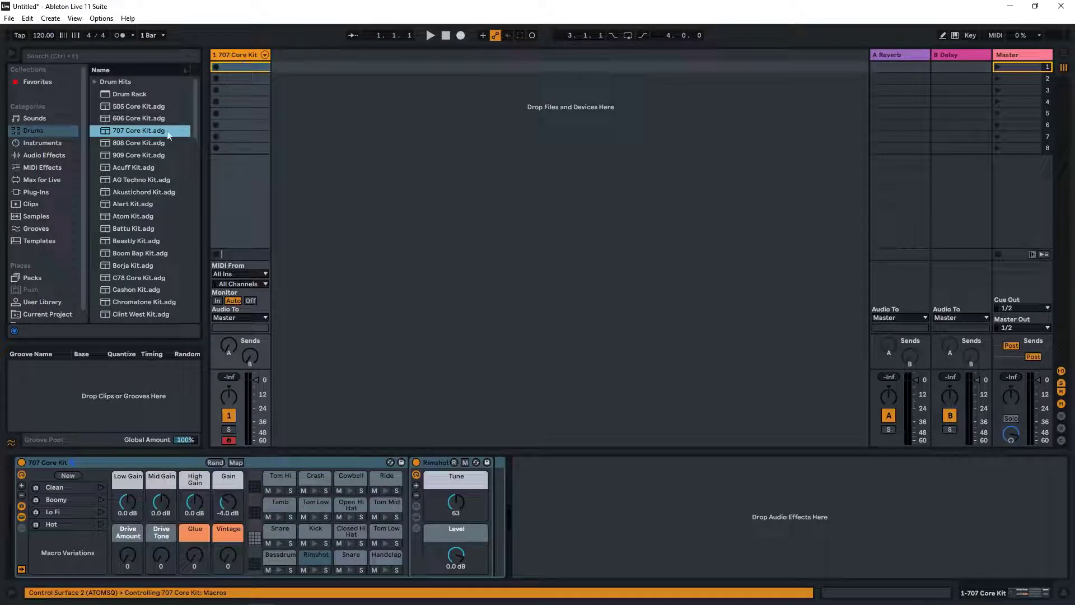
# - Insert a MIDI track and an audio track after the drum track, loading the Analog instrument on the new MIDI track
pyautogui.click(48, 147)
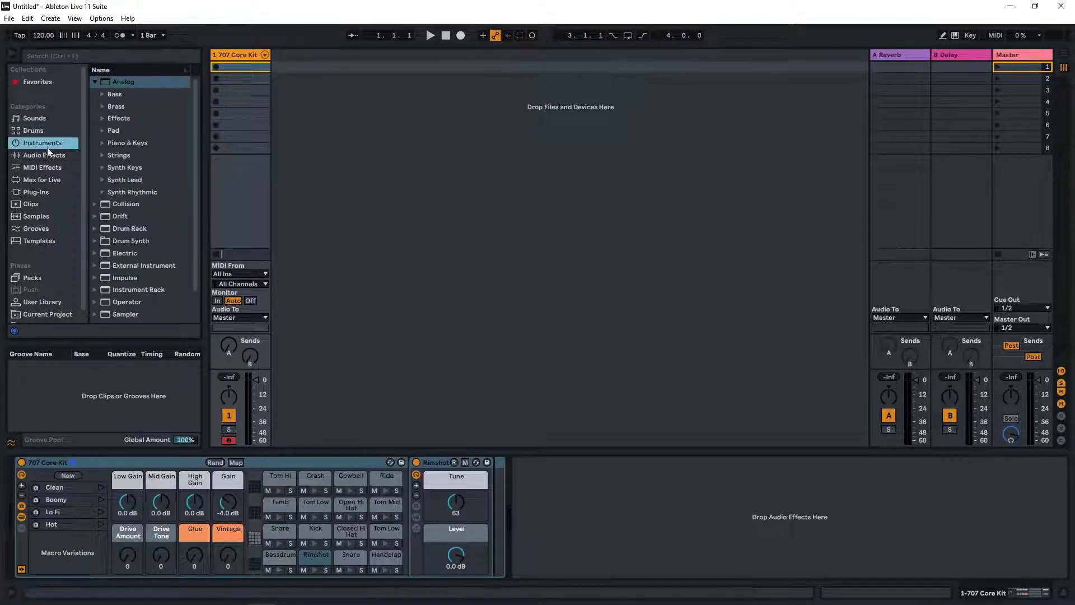
pyautogui.click(95, 81)
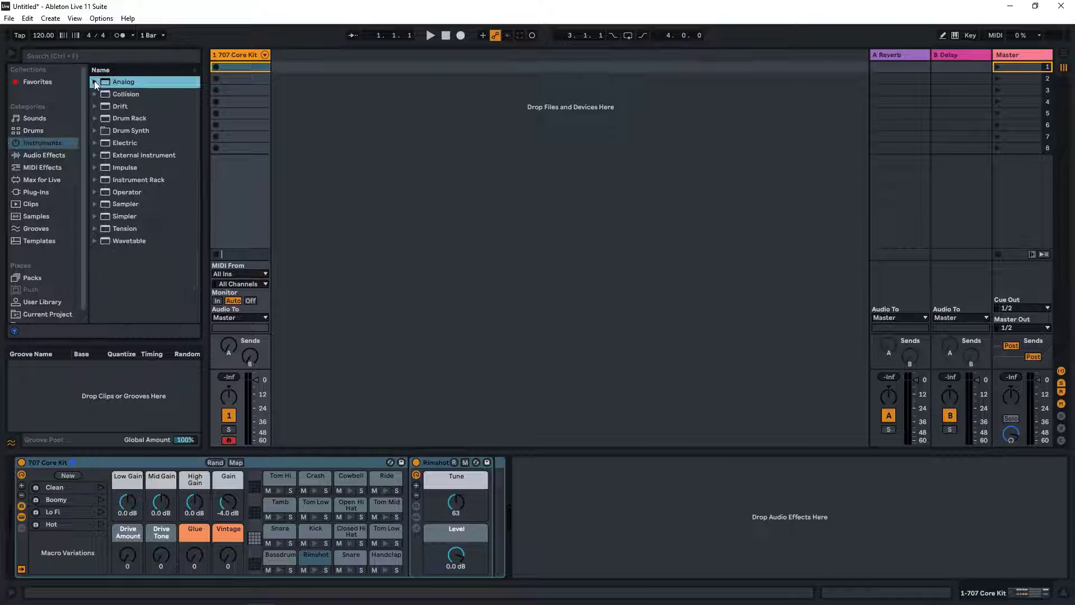
pyautogui.rightClick(304, 97)
pyautogui.click(363, 109)
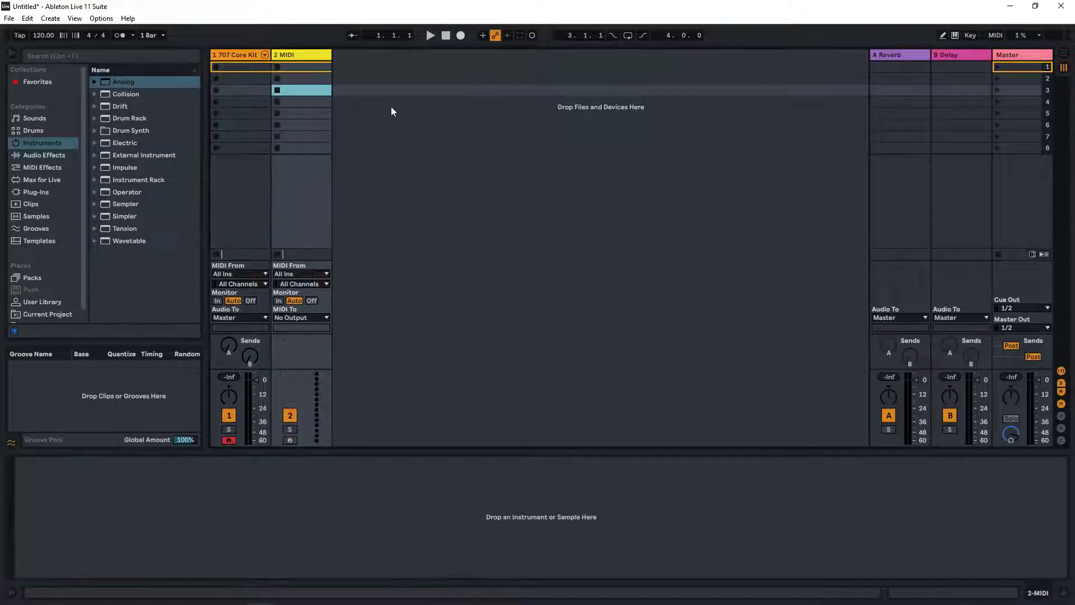
pyautogui.rightClick(391, 106)
pyautogui.click(435, 110)
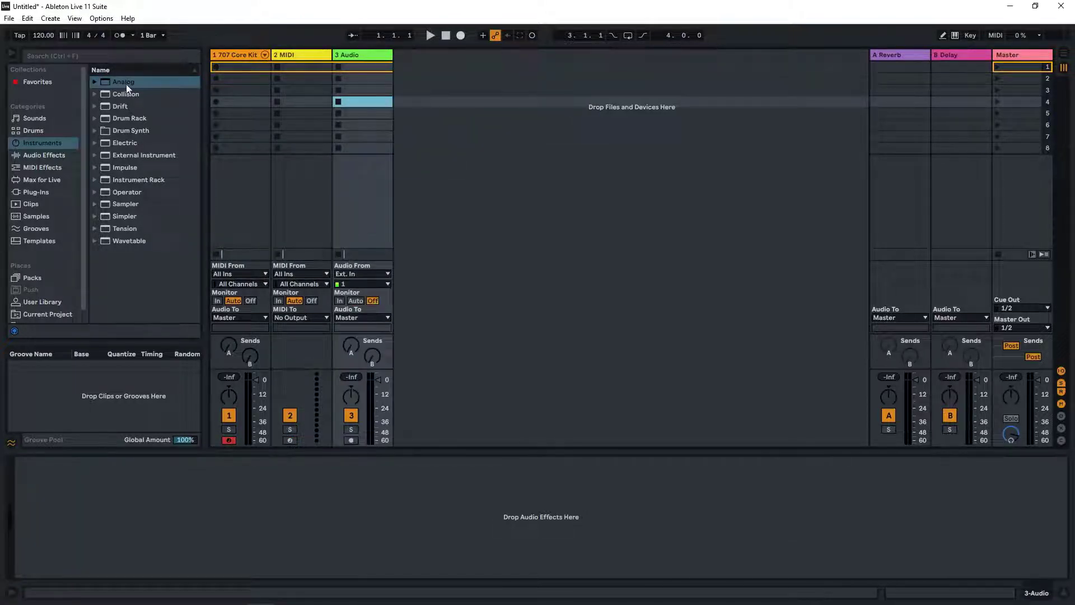
pyautogui.moveTo(126, 84); pyautogui.dragTo(296, 56)
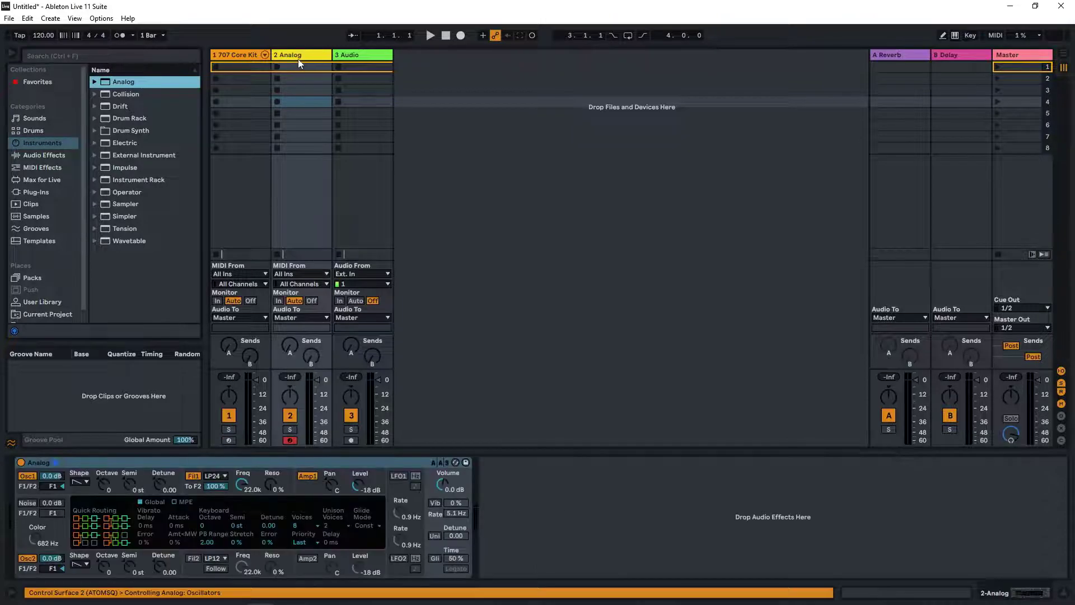
# - Rename the audio track as "vocal"
pyautogui.click(369, 54)
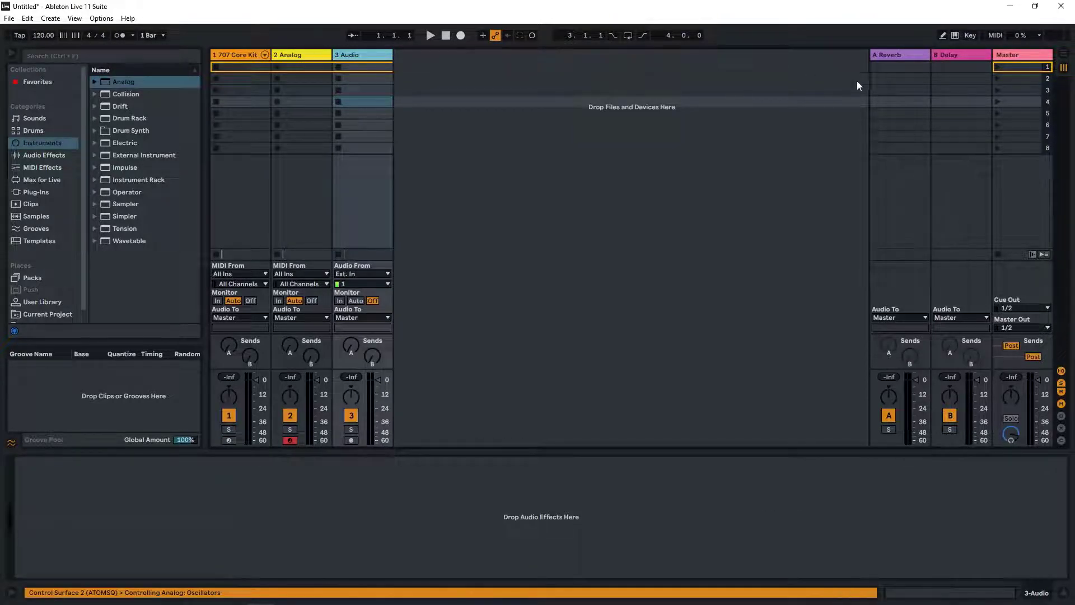
pyautogui.rightClick(352, 65)
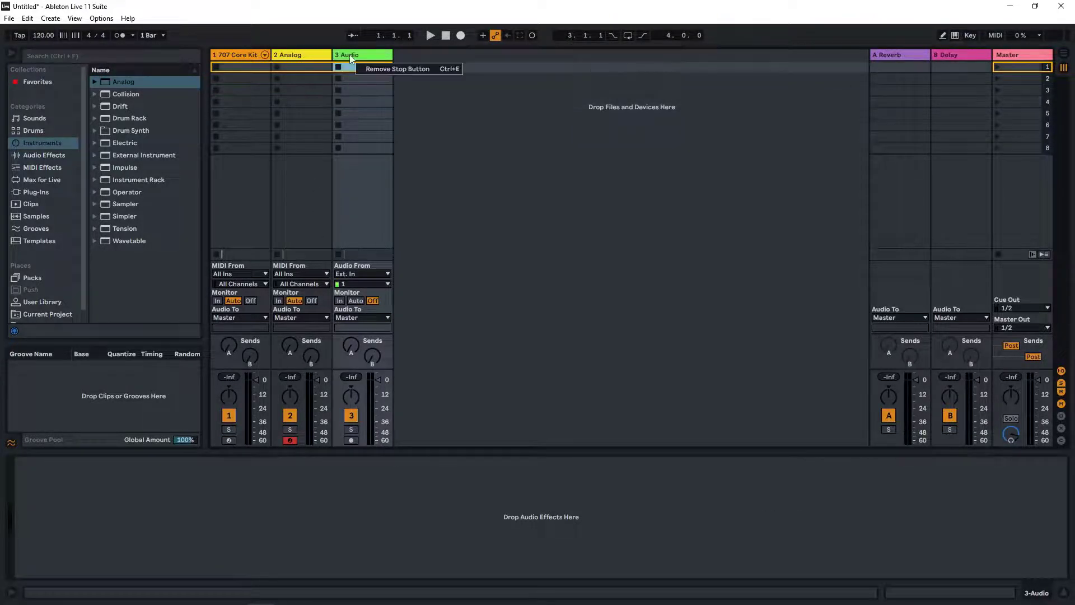
pyautogui.click(350, 56)
pyautogui.hotkey('ctrl', 'r')
pyautogui.write('vocal')
pyautogui.press('Return')
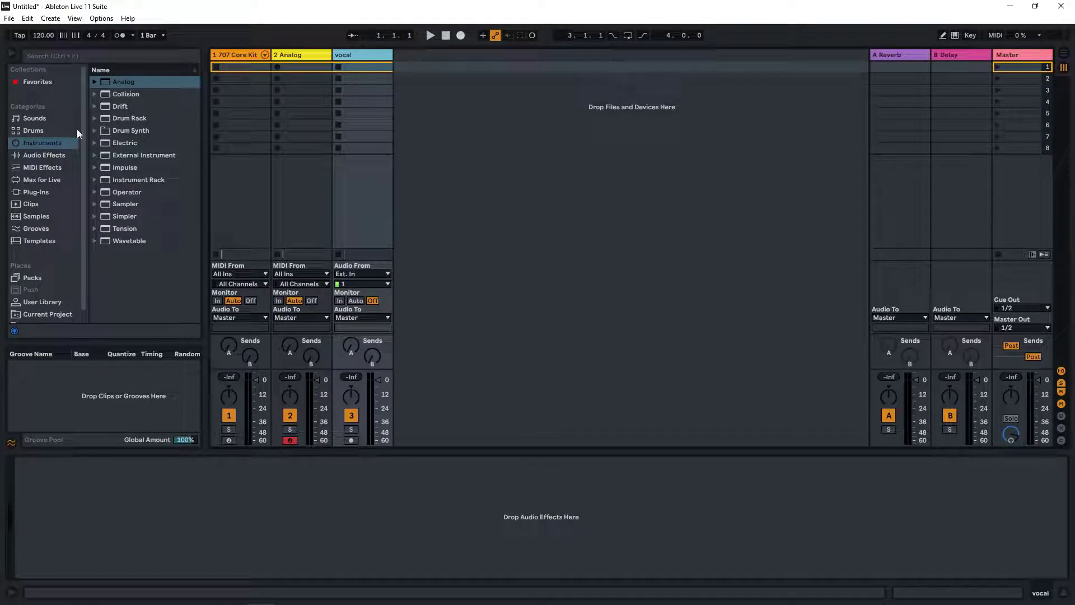
# - Add the Delay audio effect to the vocal track and check the devices on the Analog and vocal tracks
pyautogui.click(44, 152)
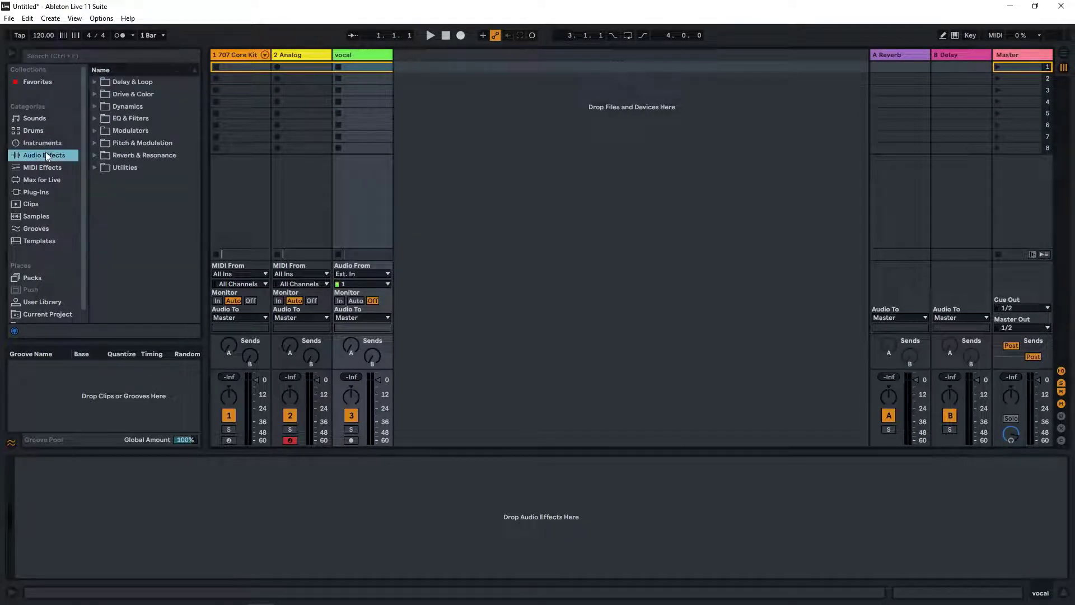
pyautogui.click(95, 83)
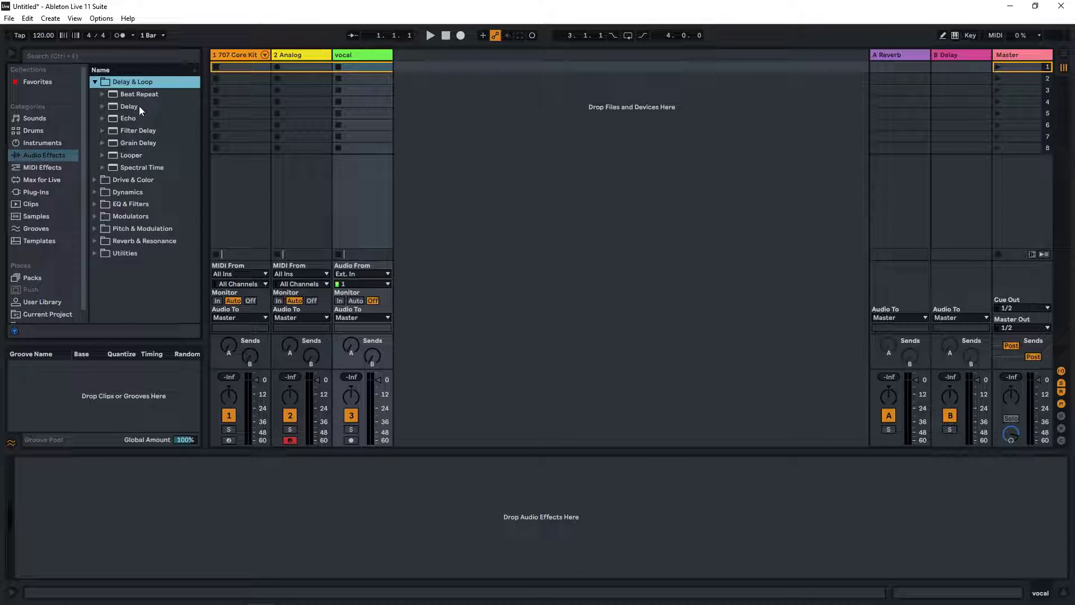
pyautogui.click(116, 106)
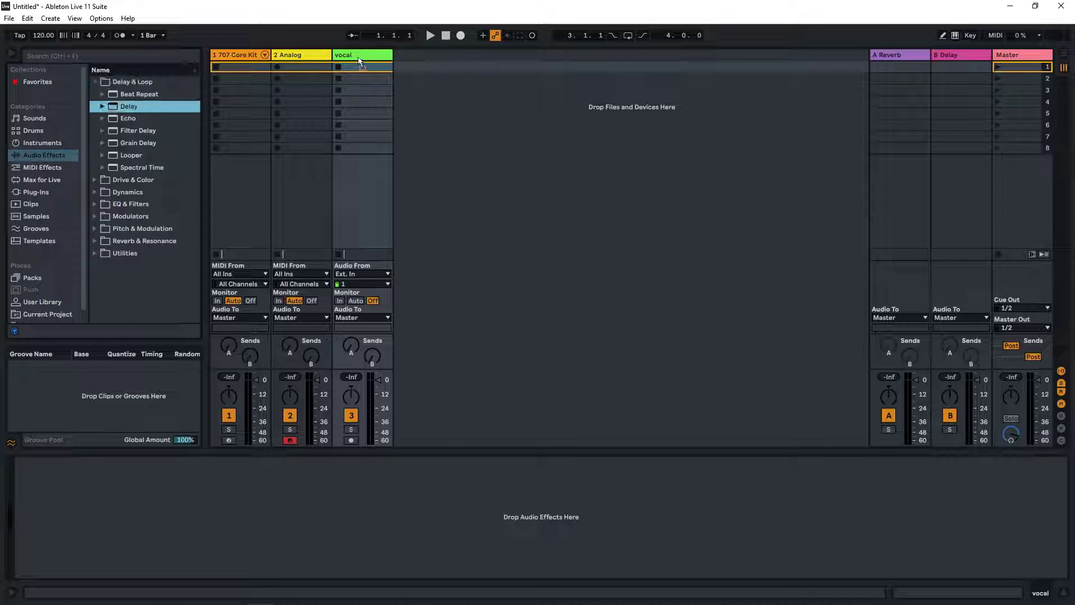
pyautogui.doubleClick(129, 107)
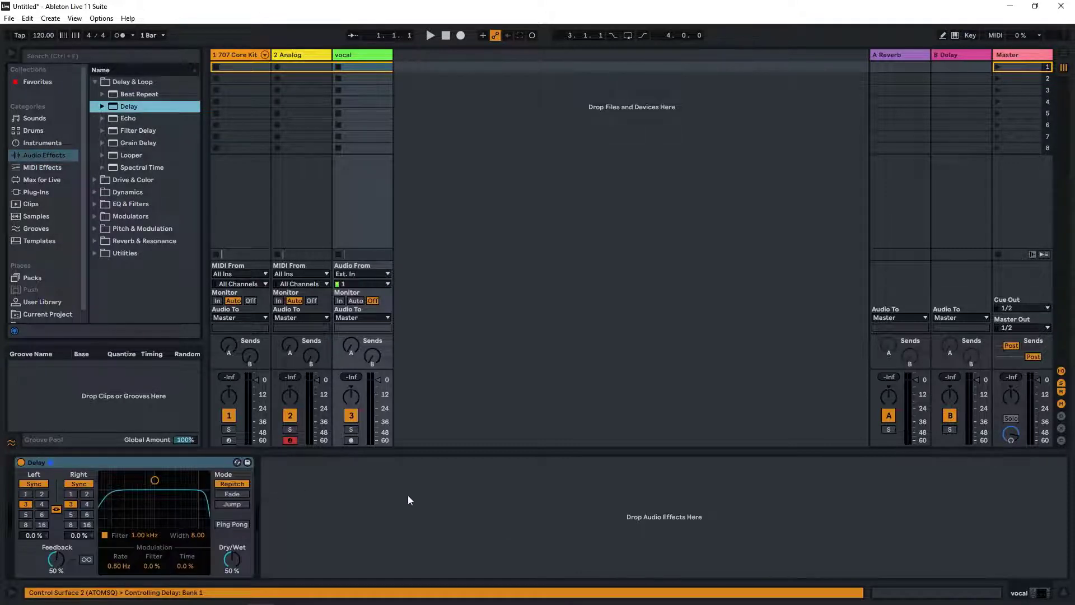
pyautogui.click(289, 57)
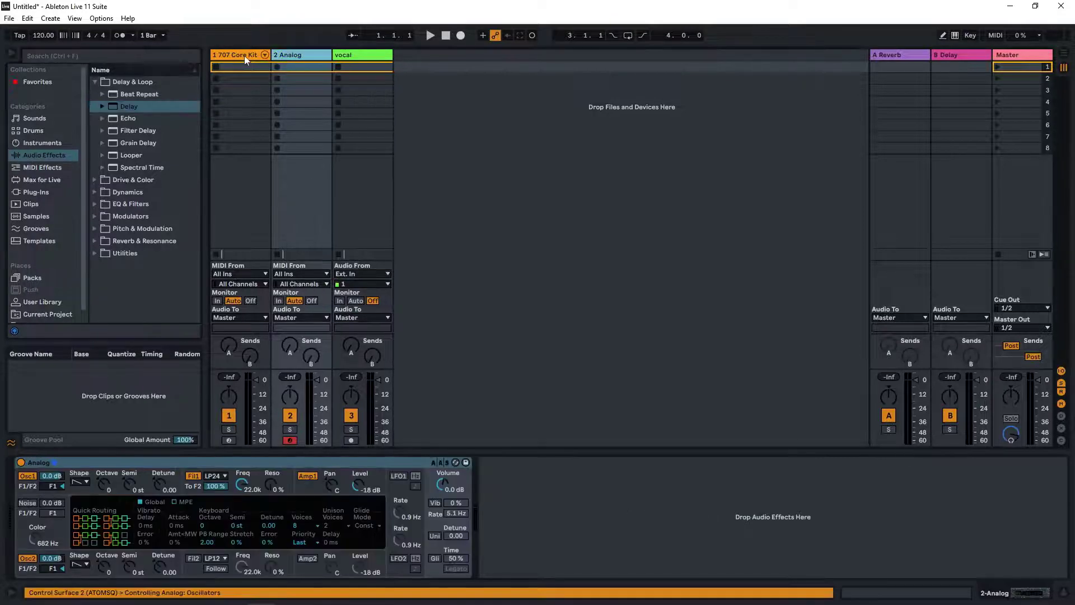
pyautogui.click(351, 54)
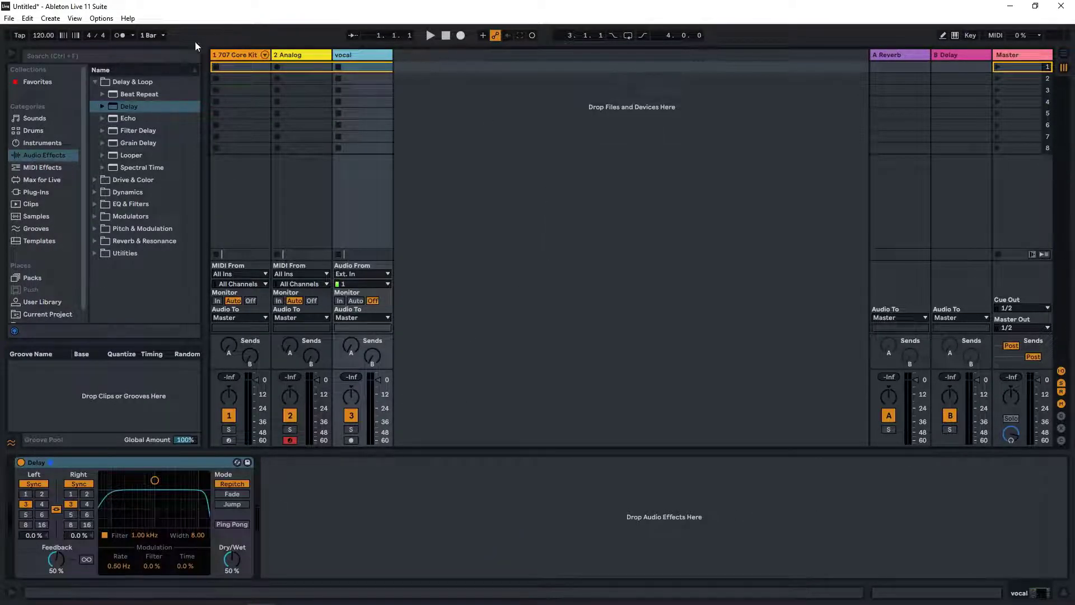
# - Save the current Live set as a template named "cool template"
pyautogui.click(901, 54)
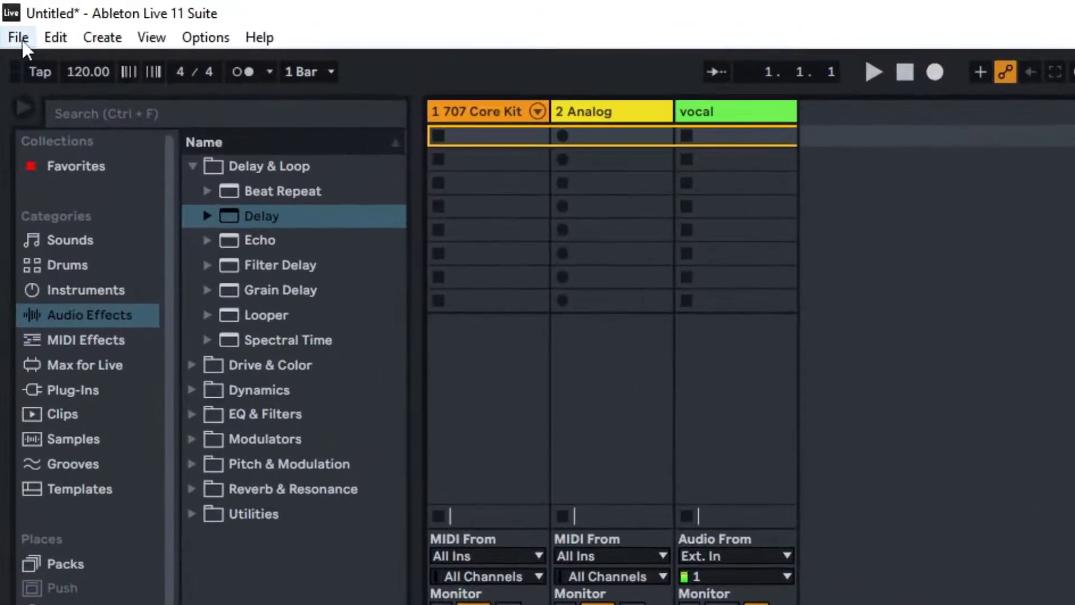
pyautogui.click(21, 40)
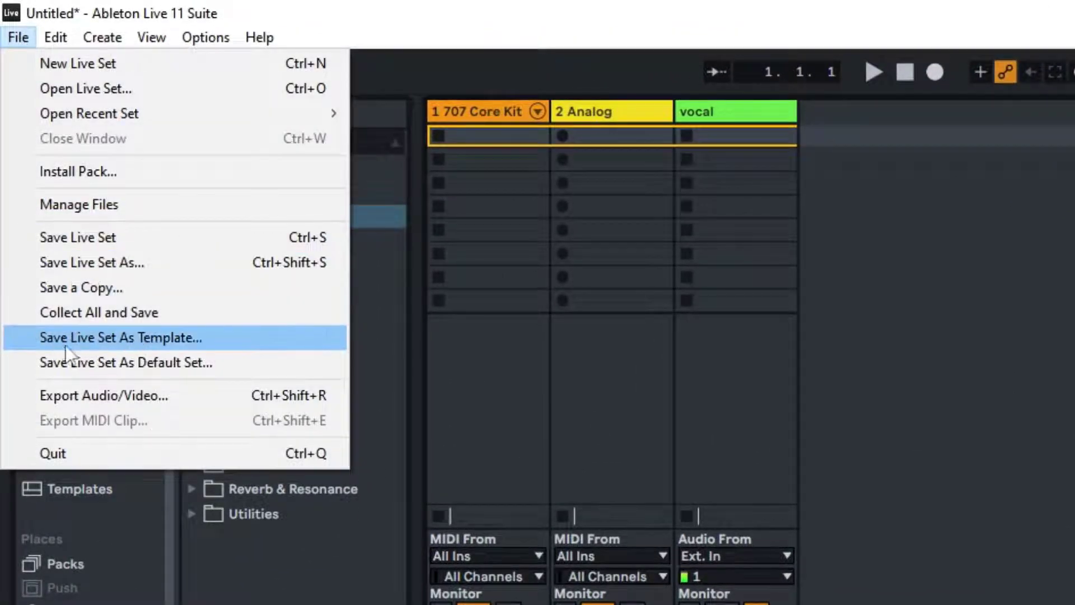
pyautogui.click(156, 338)
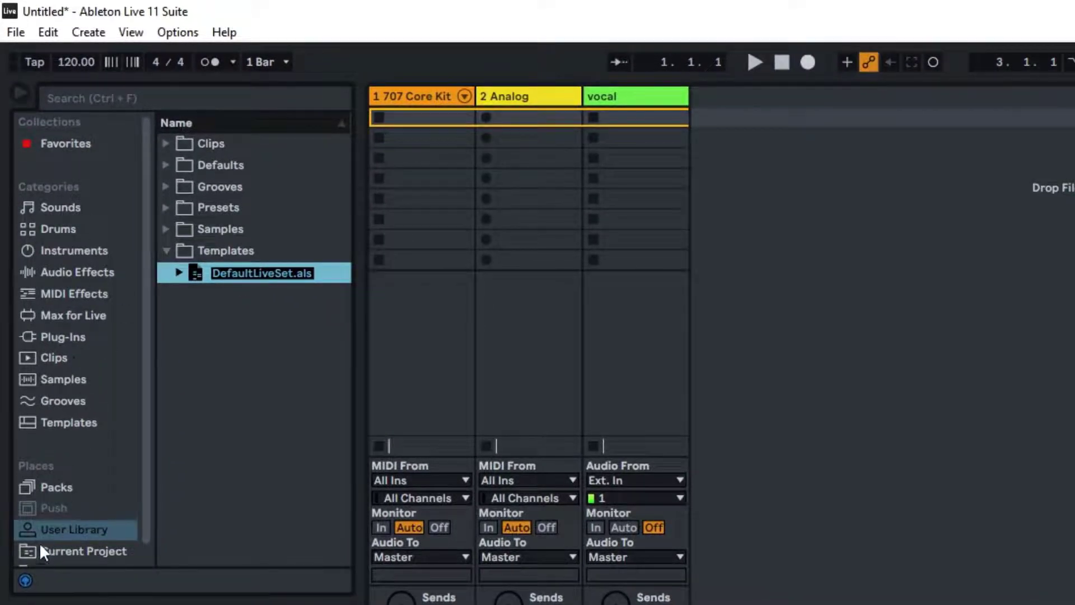
pyautogui.rightClick(271, 277)
pyautogui.click(192, 294)
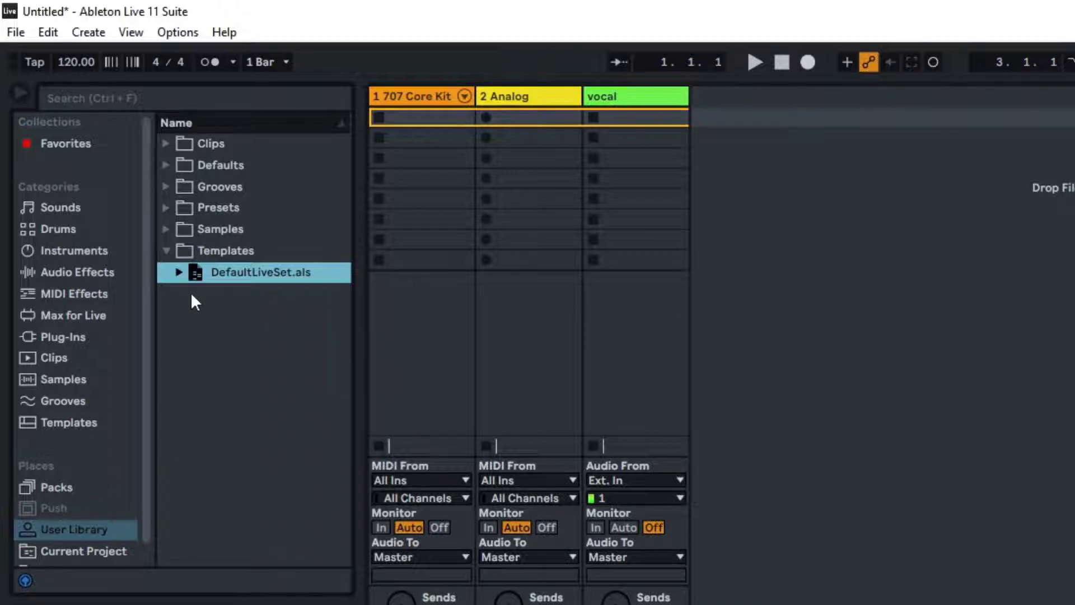
pyautogui.rightClick(251, 271)
pyautogui.click(329, 302)
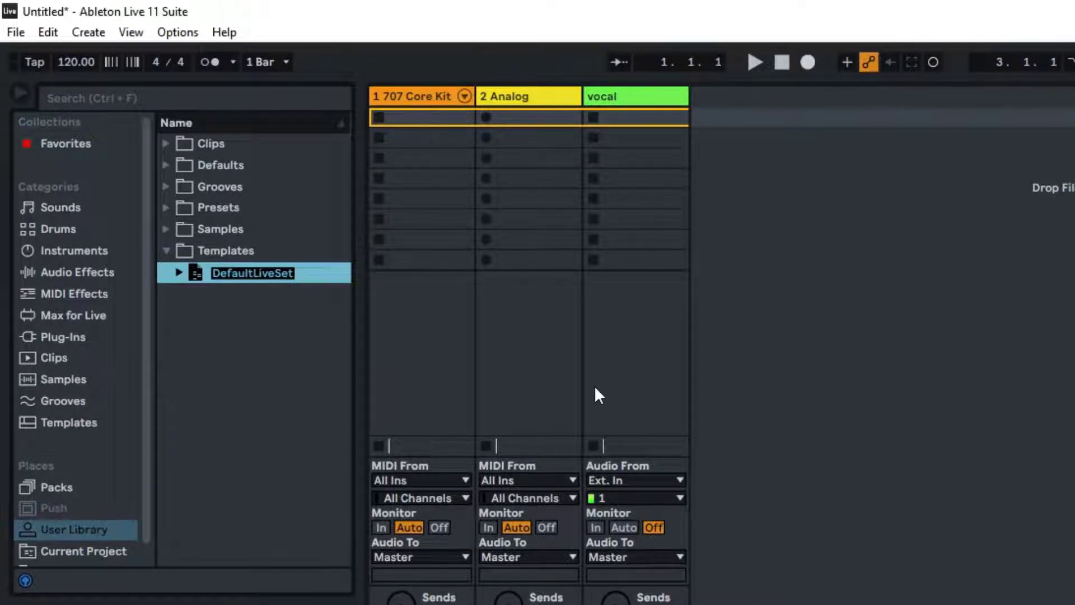
pyautogui.write('cool template')
pyautogui.press('Return')
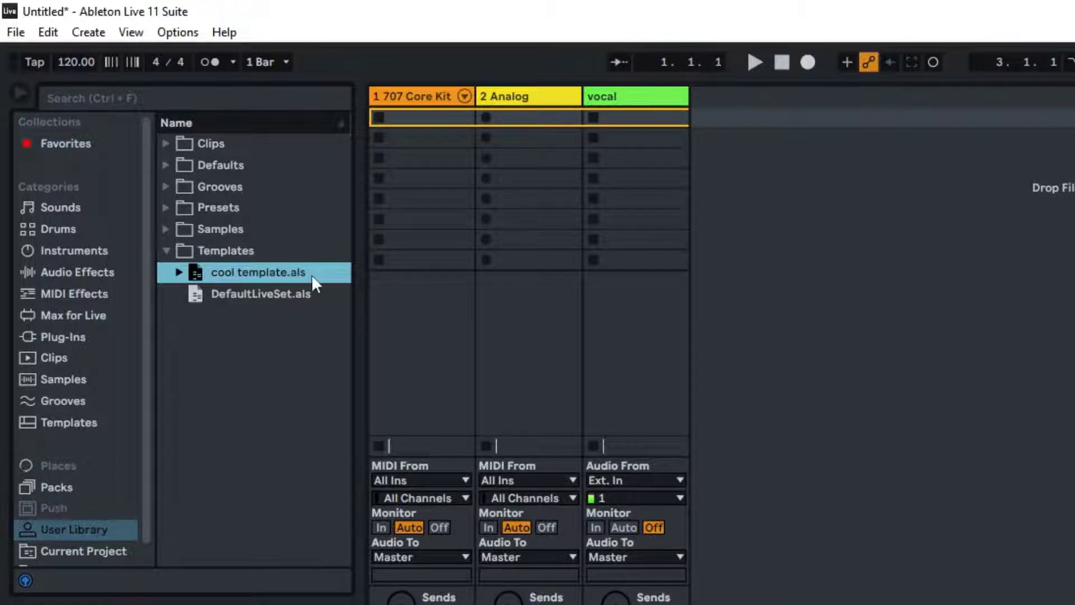
# - Open the DefaultLiveSet template without saving changes to the current set
pyautogui.click(76, 424)
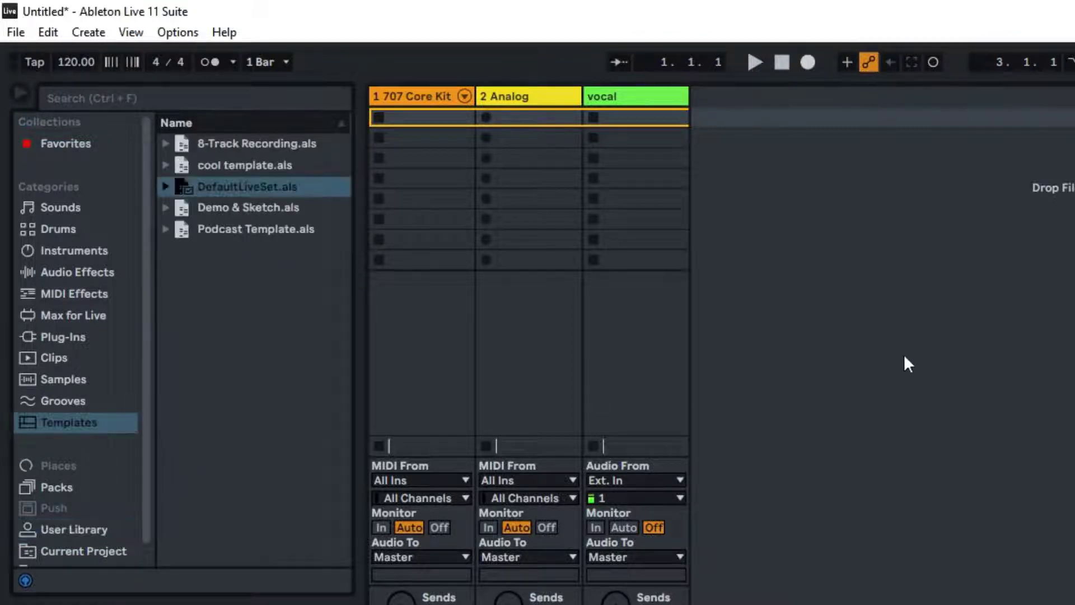
pyautogui.doubleClick(255, 180)
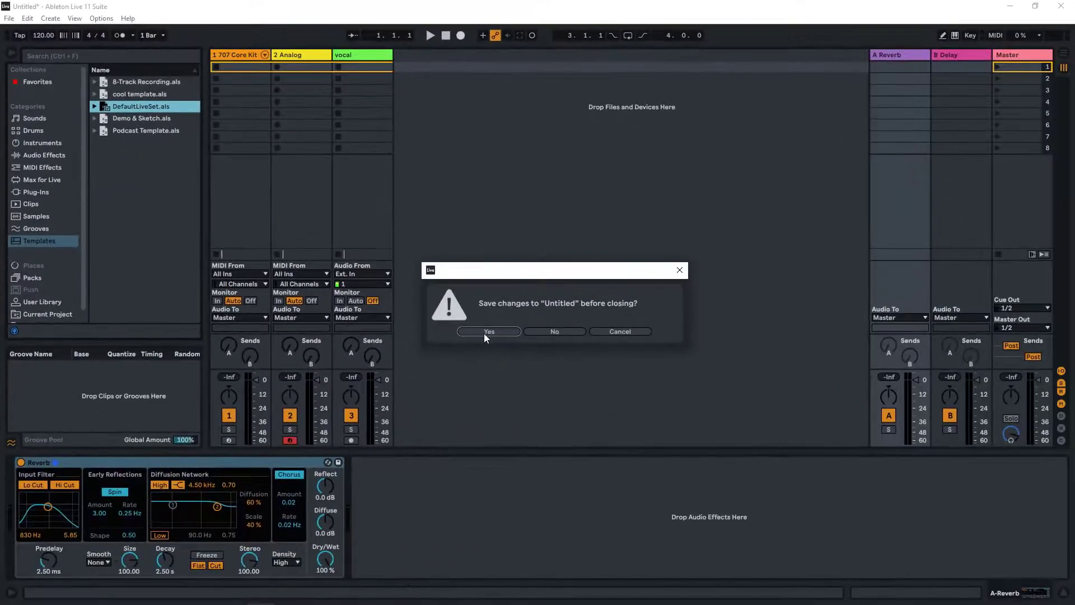
pyautogui.click(552, 332)
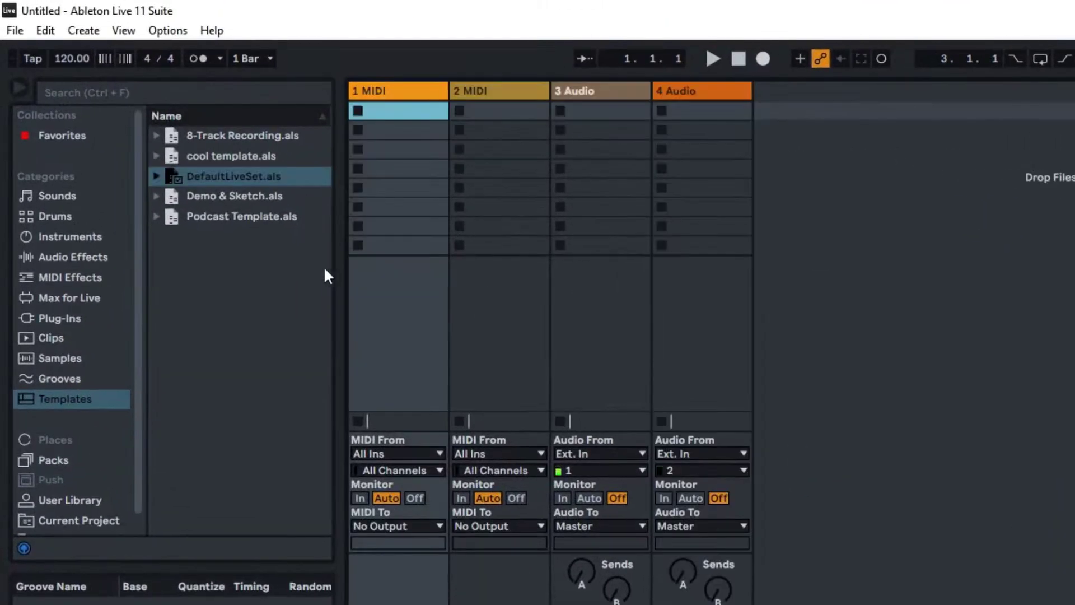
# - Open the cool template set and check the devices on its drum, Analog and vocal tracks
pyautogui.doubleClick(227, 155)
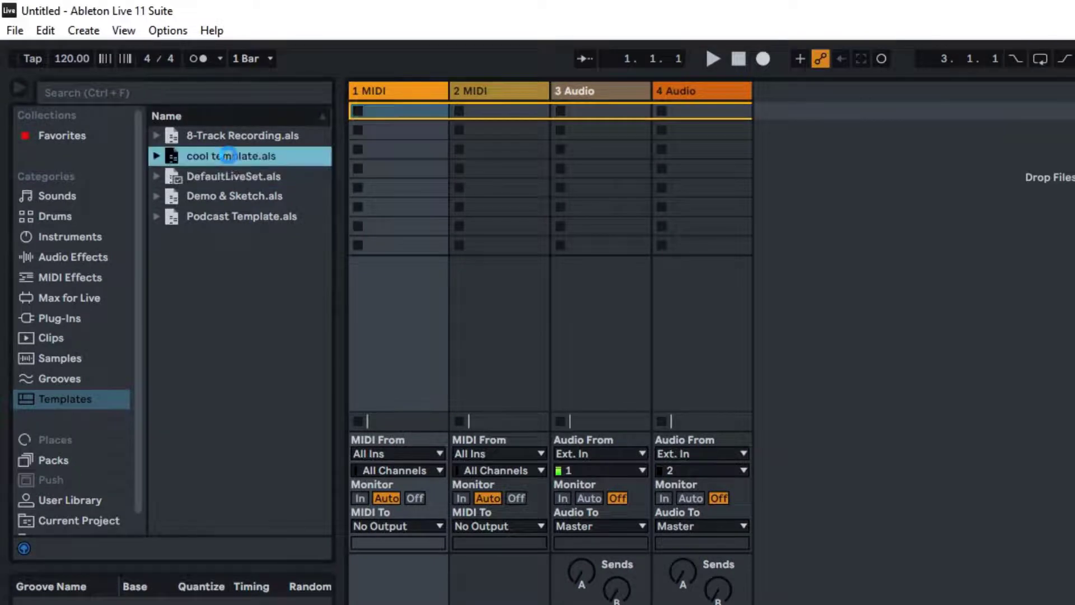
pyautogui.click(578, 89)
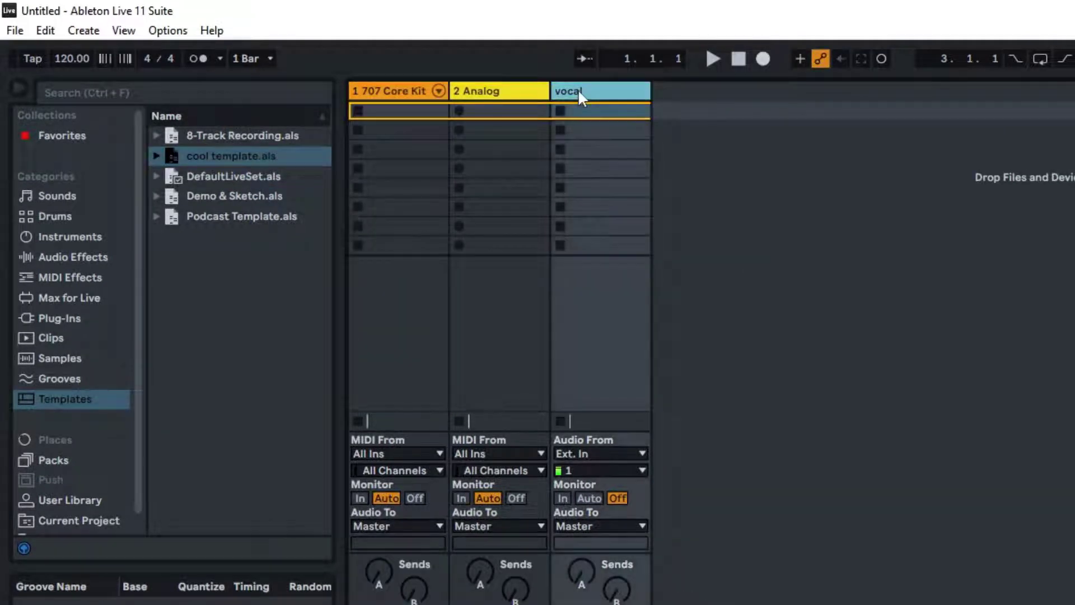
pyautogui.click(516, 90)
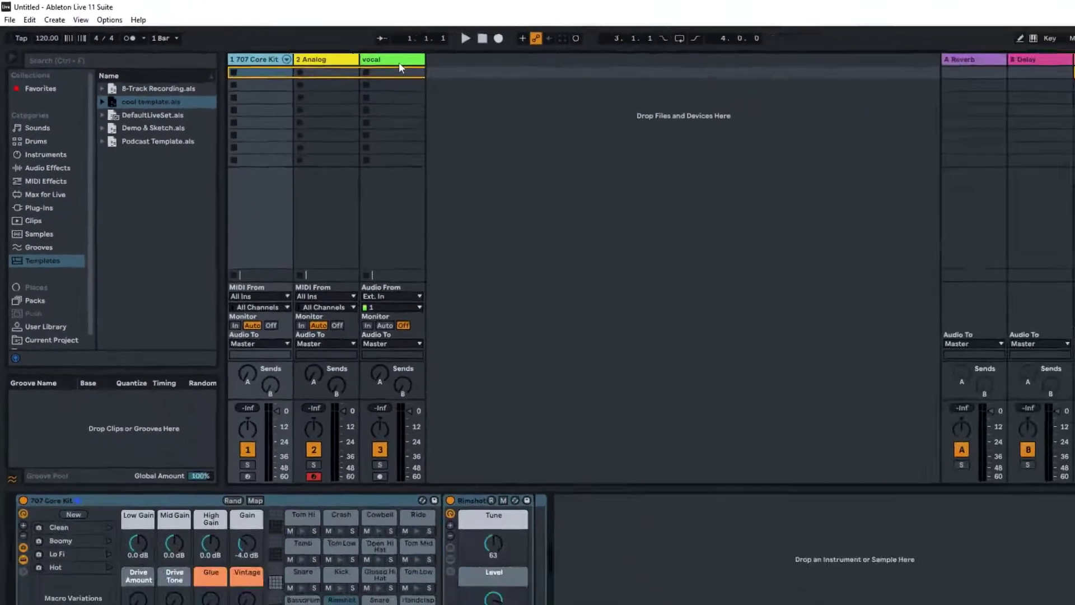
pyautogui.click(607, 96)
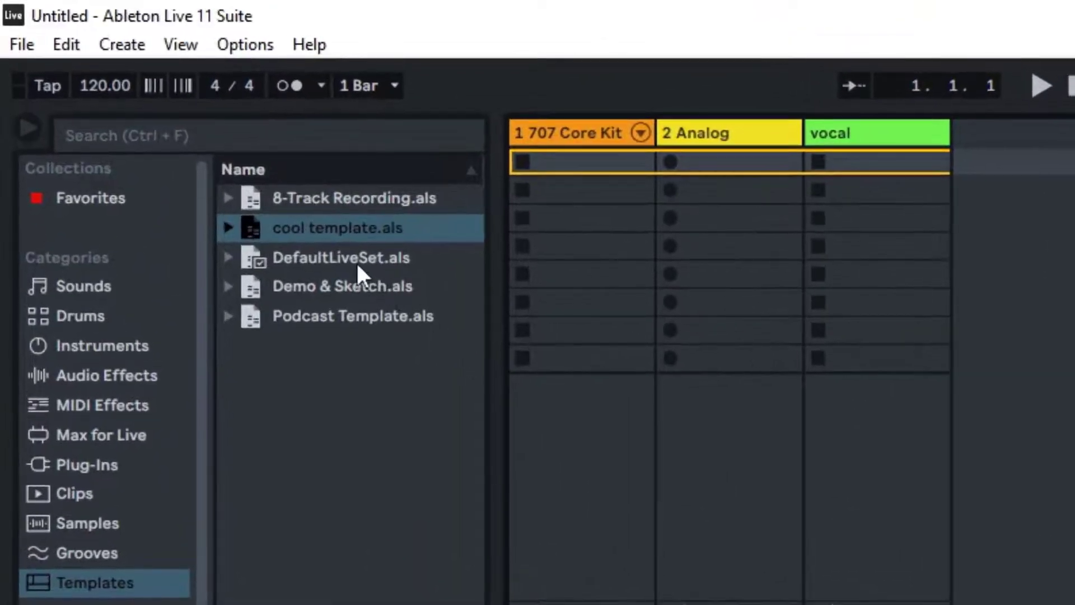
# - Make cool template the default Live set
pyautogui.click(358, 262)
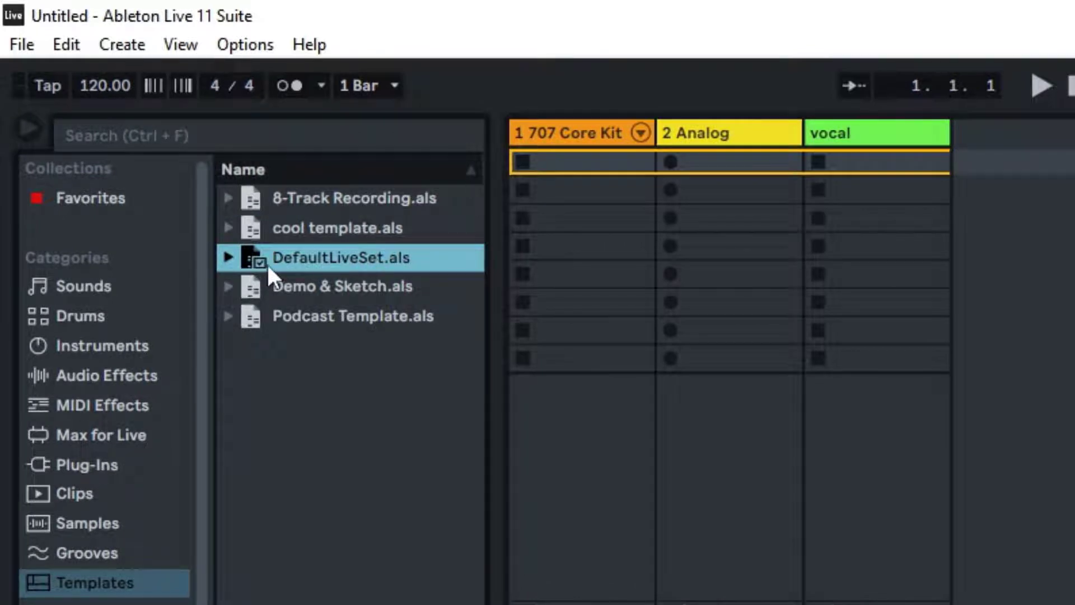
pyautogui.click(333, 232)
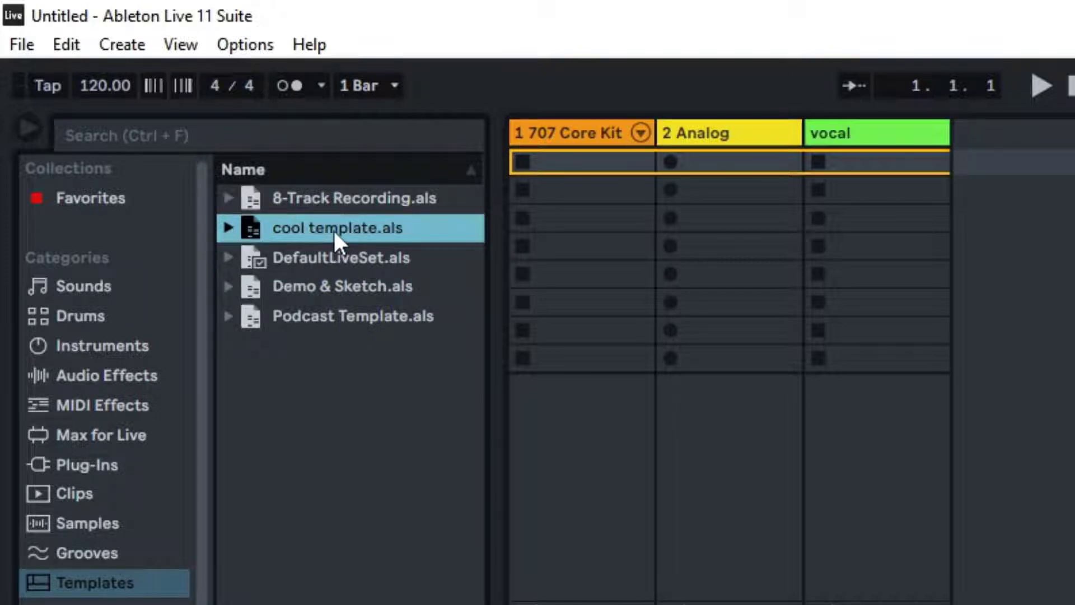
pyautogui.rightClick(350, 228)
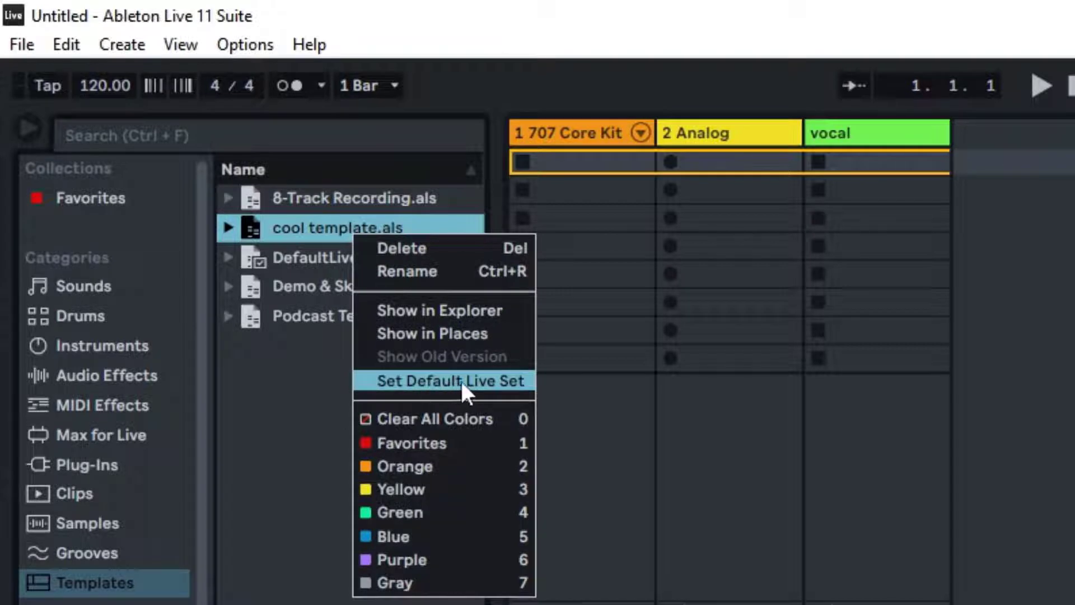
pyautogui.click(476, 386)
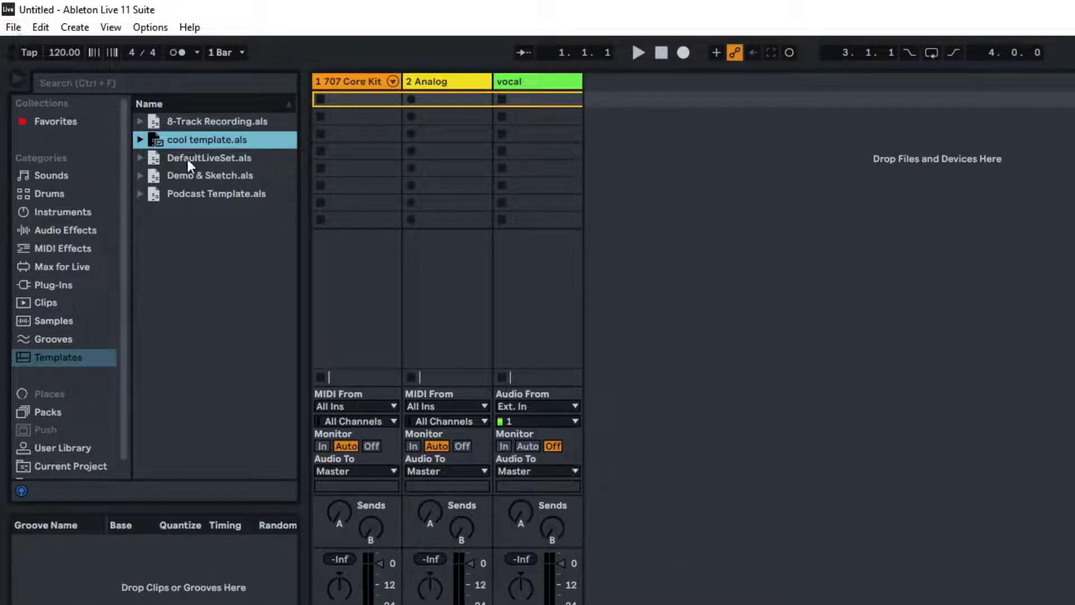
# - Create a new Live set and check its drum, Analog and vocal tracks against cool template
pyautogui.click(16, 28)
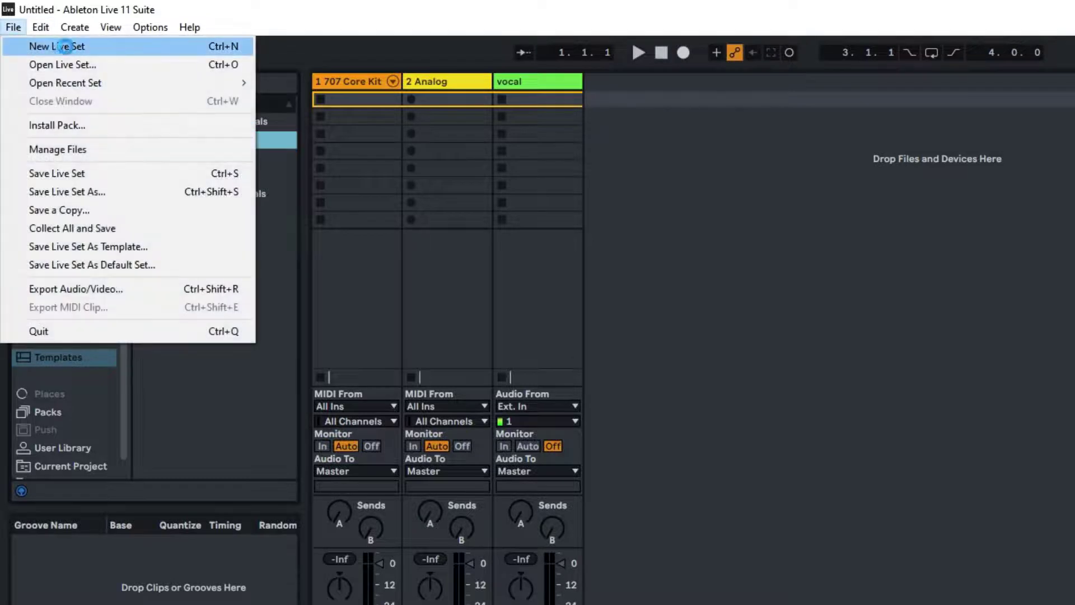
pyautogui.click(61, 46)
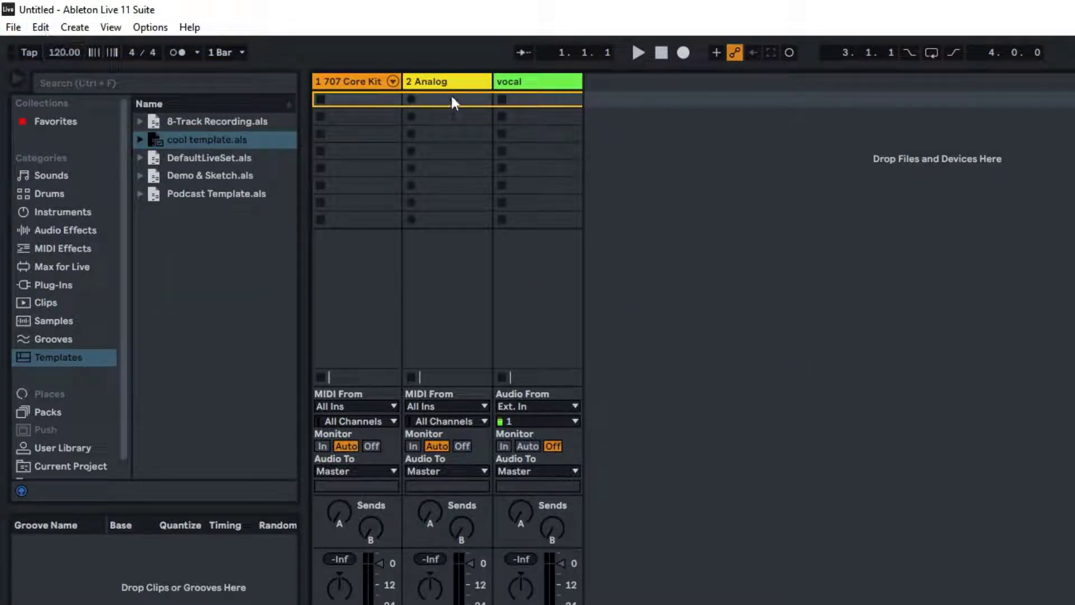
pyautogui.click(367, 82)
pyautogui.click(459, 82)
pyautogui.click(546, 81)
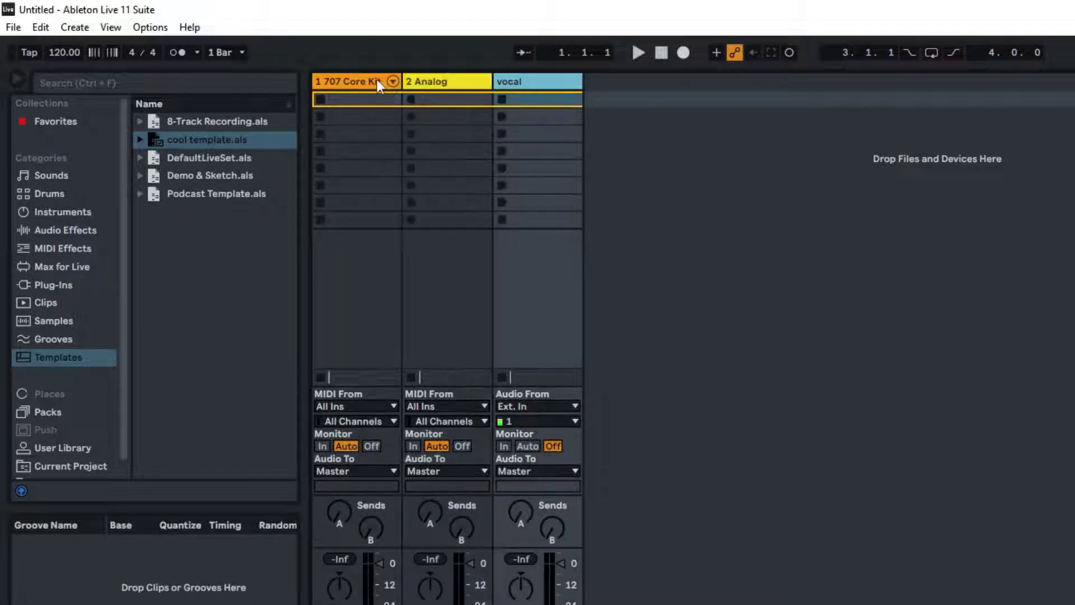
# - Make DefaultLiveSet the default Live set again
pyautogui.click(224, 157)
pyautogui.rightClick(208, 155)
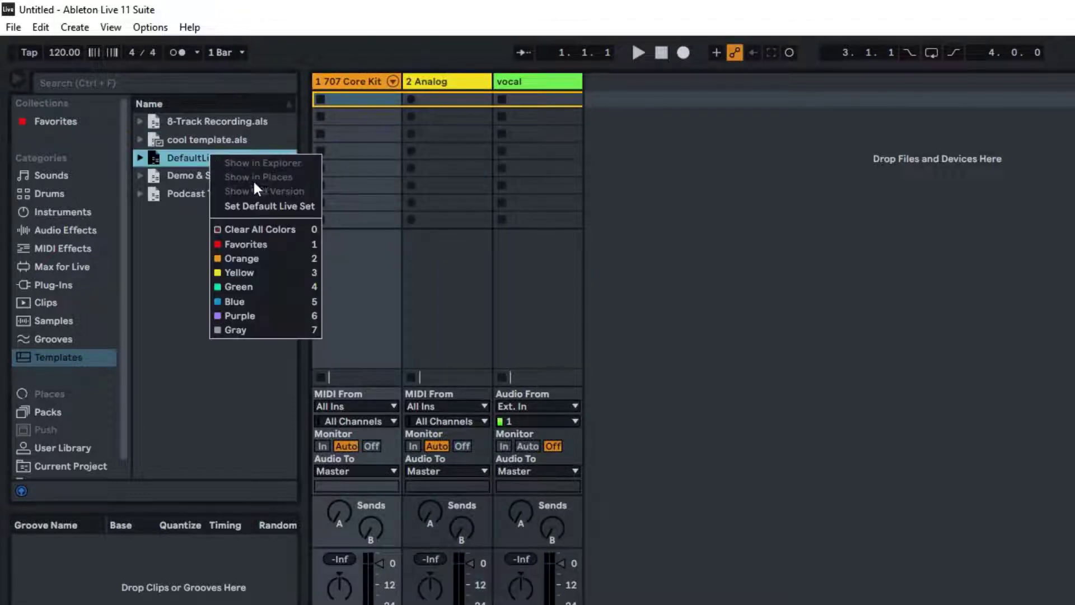
pyautogui.click(276, 205)
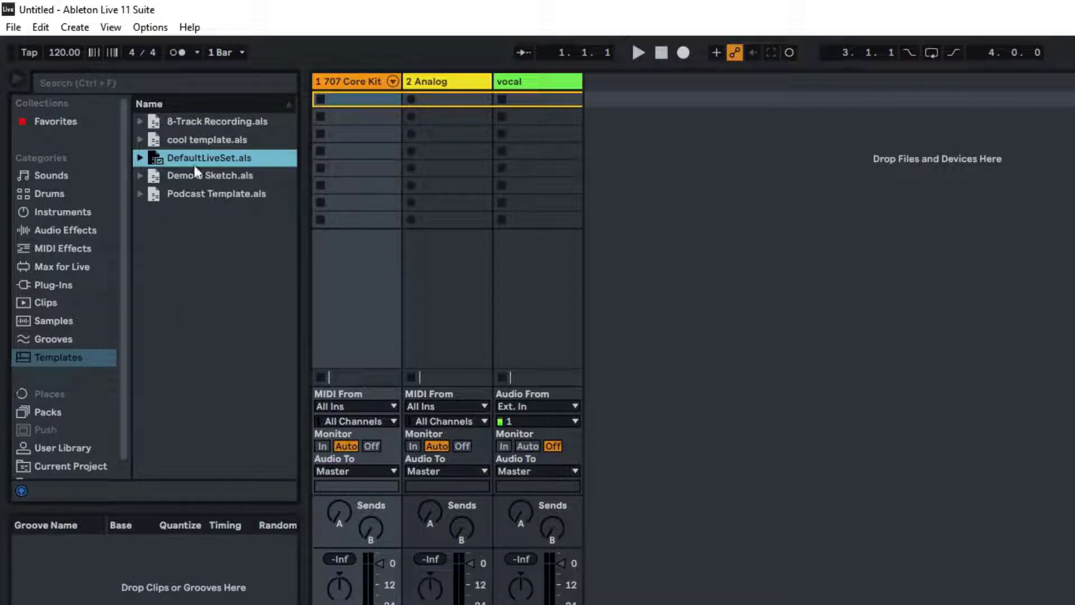
# - Expand the 8-Track Recording and cool template sets in the browser to examine the tracks they contain
pyautogui.click(139, 139)
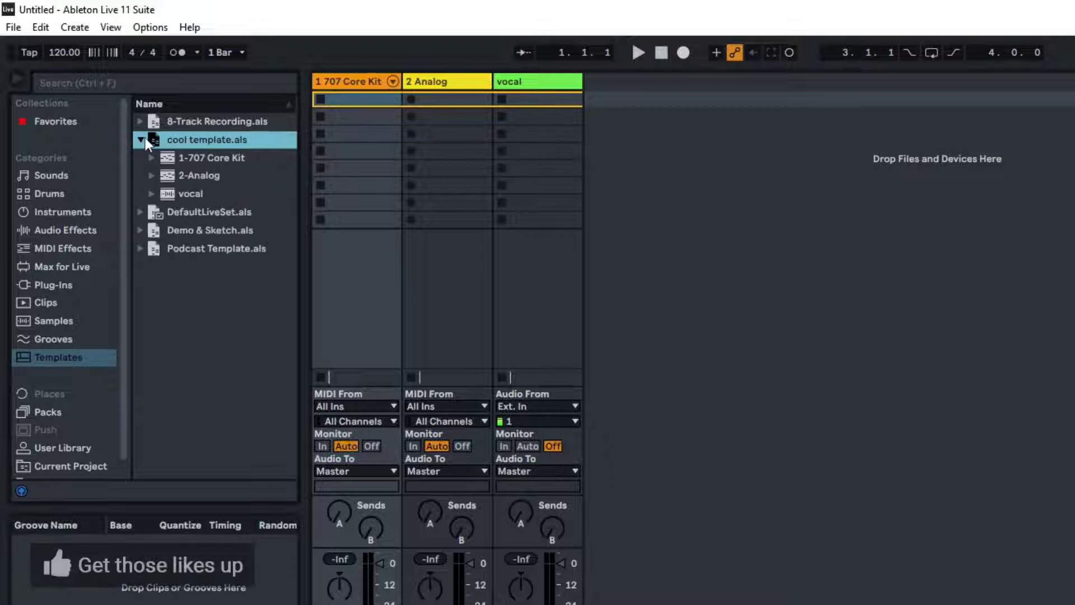
pyautogui.click(140, 123)
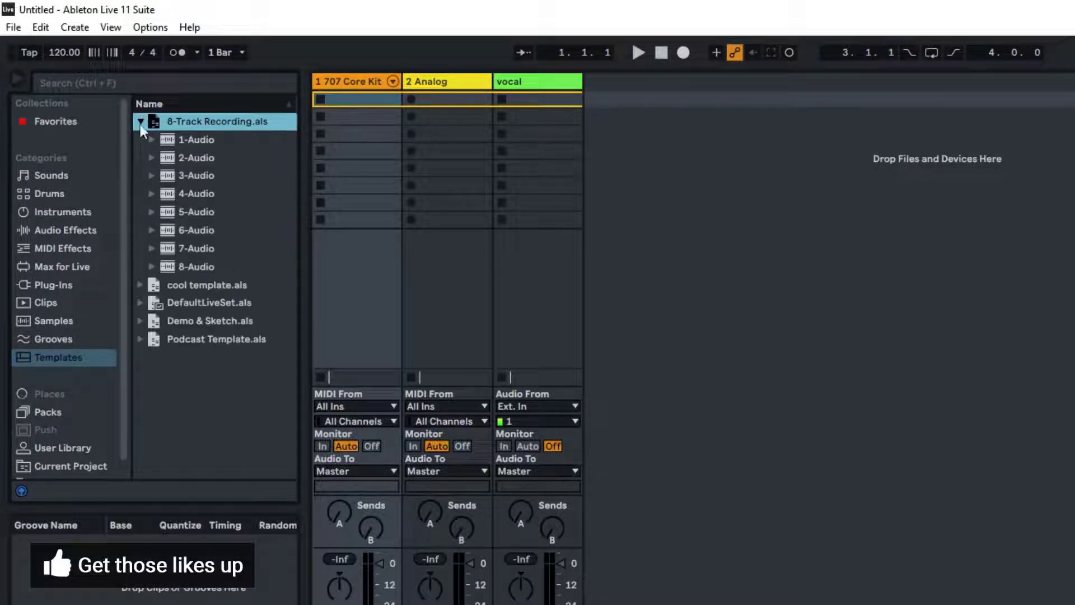
pyautogui.click(142, 120)
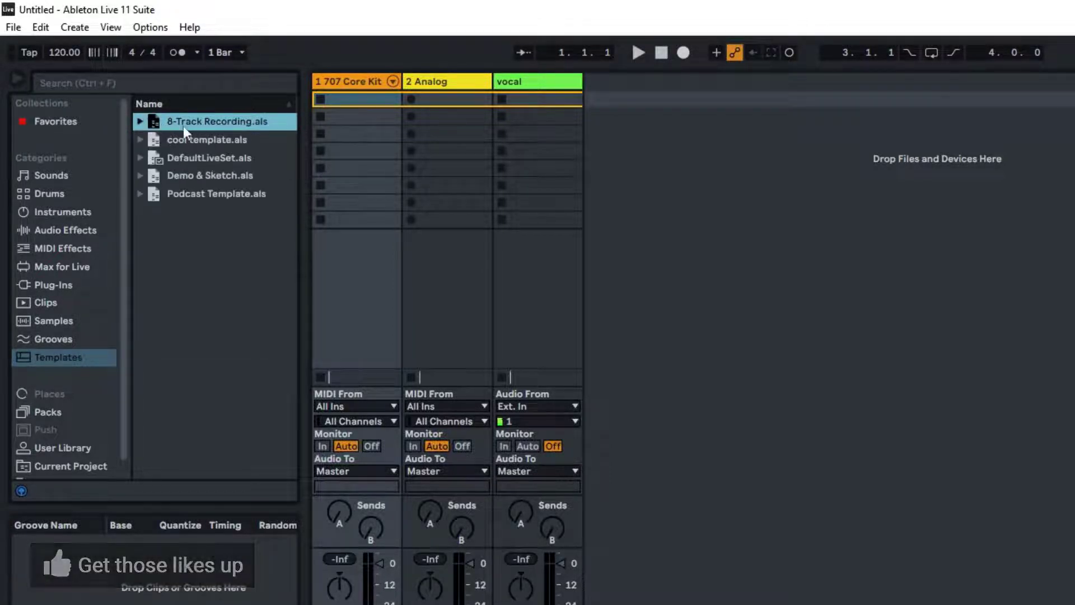
pyautogui.click(140, 140)
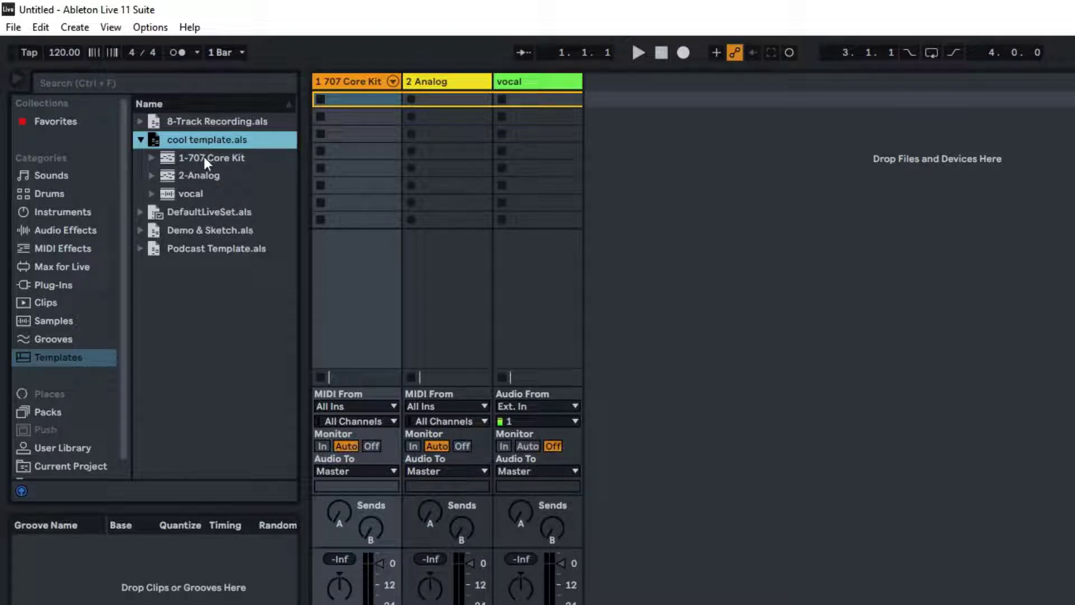
# - Open the DefaultLiveSet template and import the 707 Core Kit track from cool template into it
pyautogui.doubleClick(213, 210)
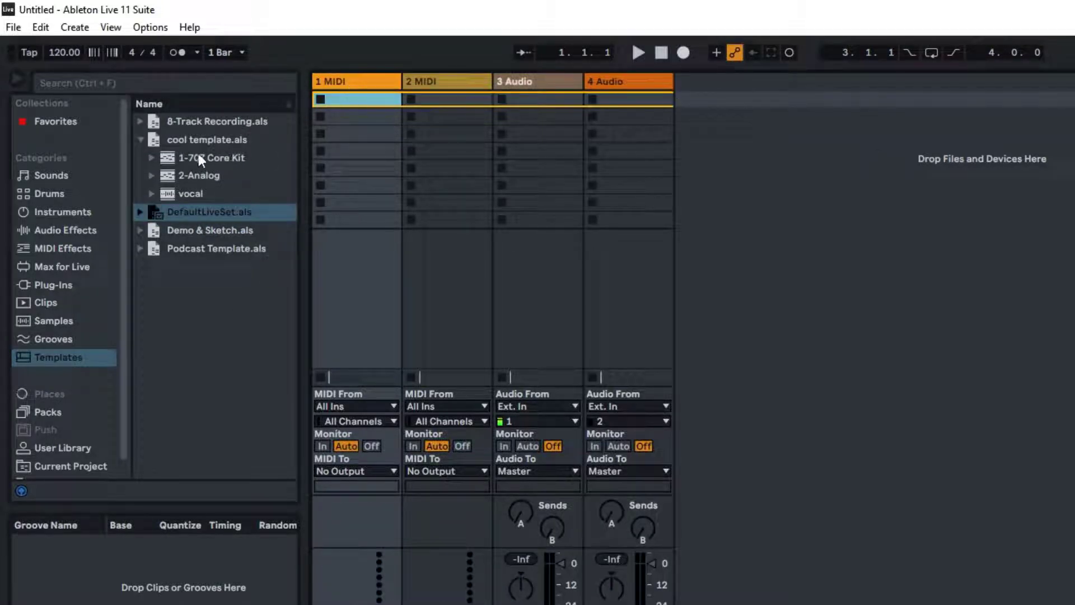
pyautogui.click(231, 157)
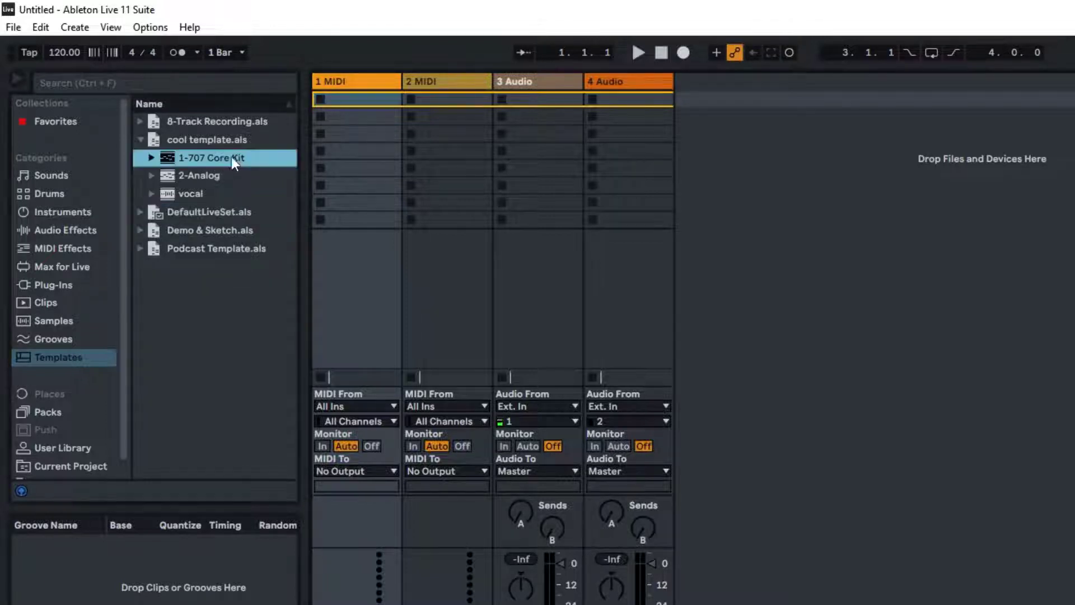
pyautogui.doubleClick(207, 161)
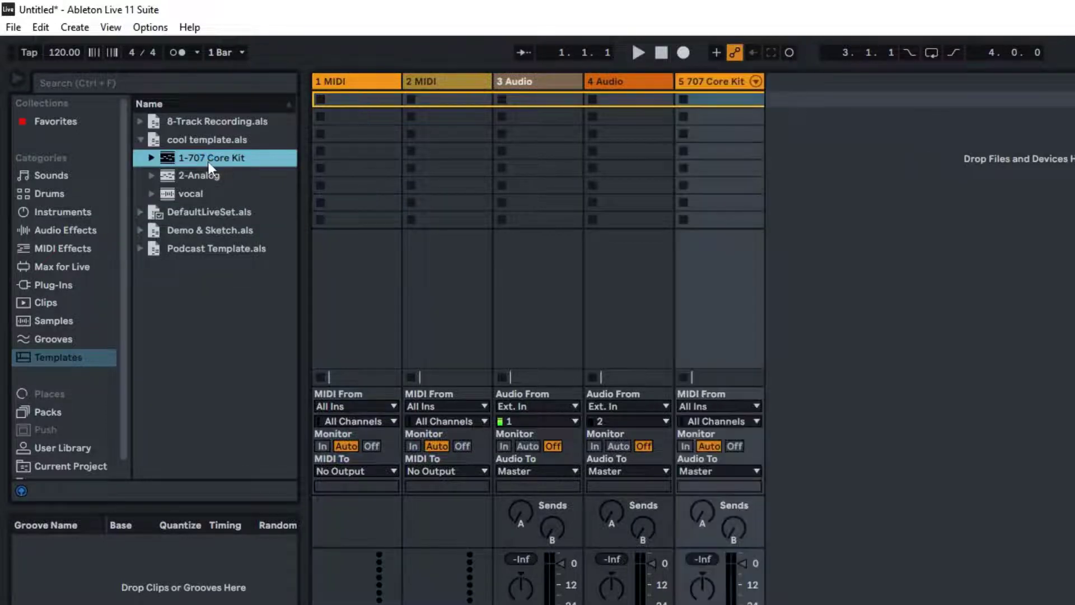
pyautogui.click(715, 79)
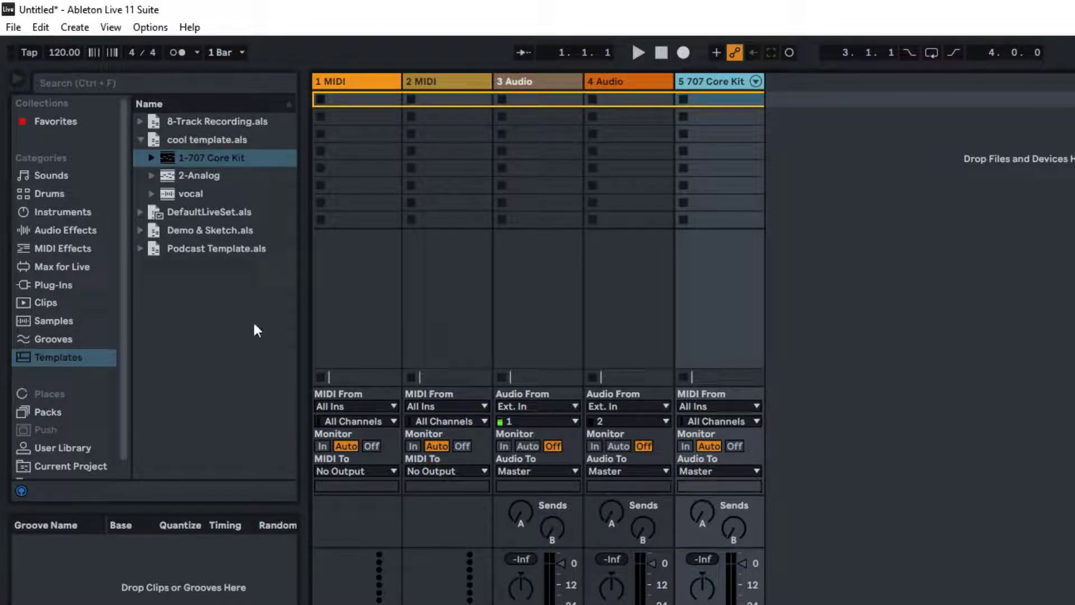
# - Browse the tracks inside the Podcast and default templates, and import the vocal track from cool template after the existing tracks
pyautogui.click(141, 248)
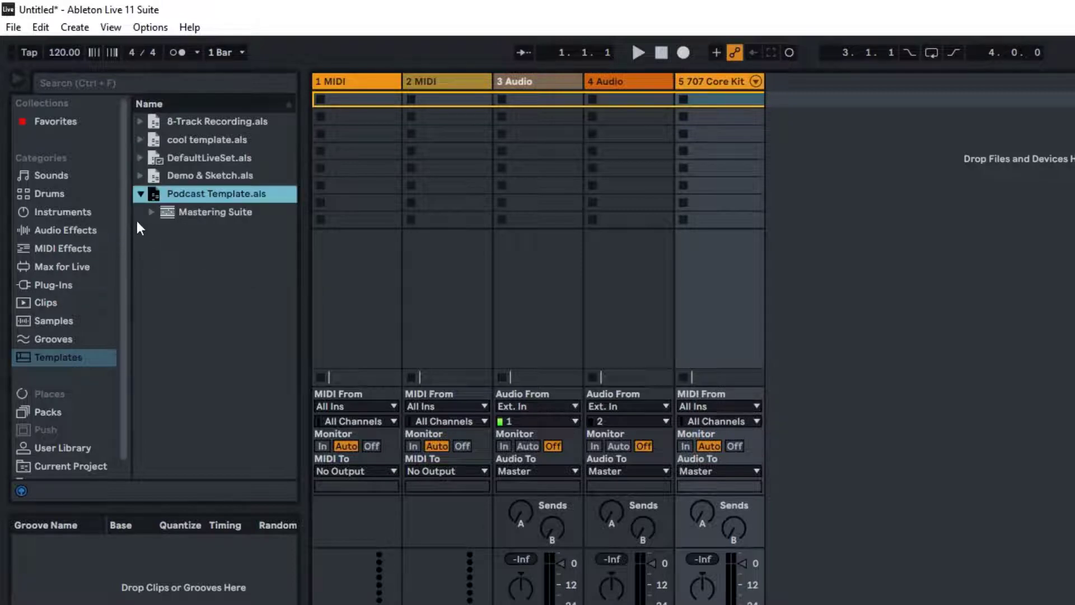
pyautogui.click(137, 162)
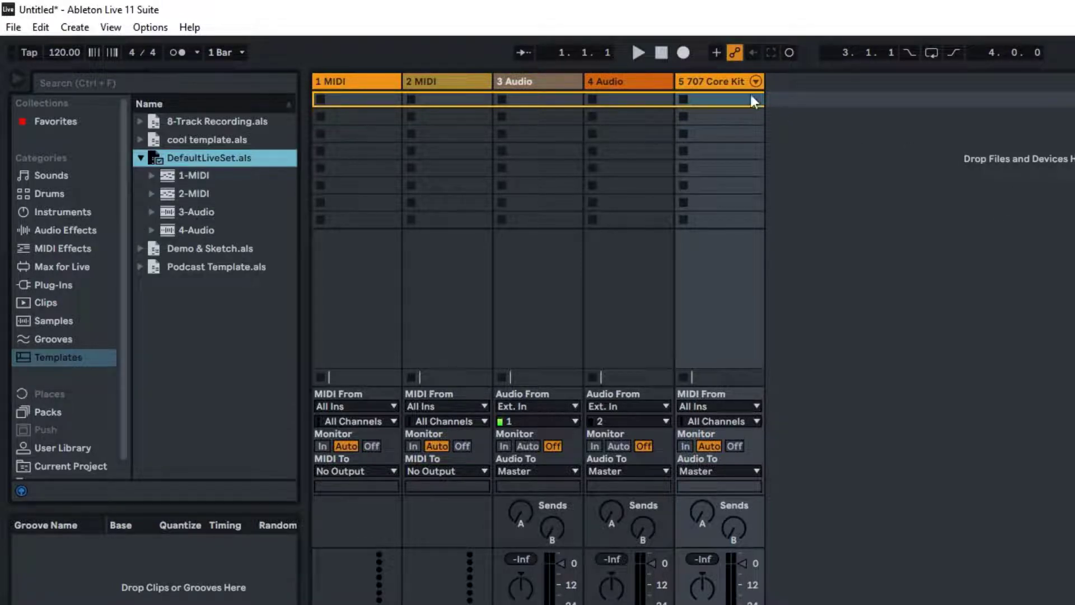
pyautogui.click(140, 140)
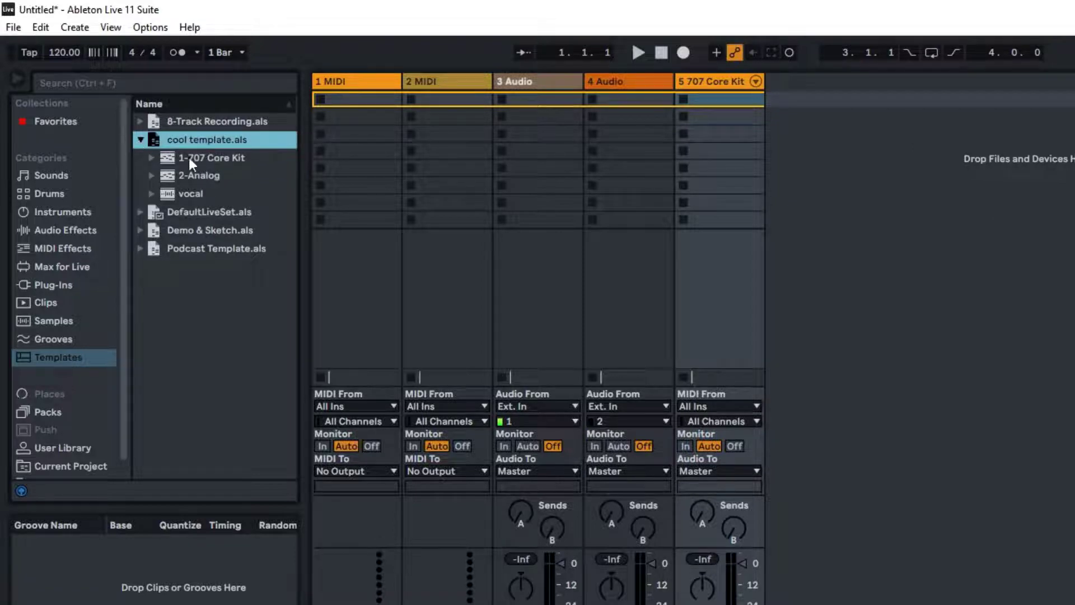
pyautogui.moveTo(191, 192); pyautogui.dragTo(879, 149)
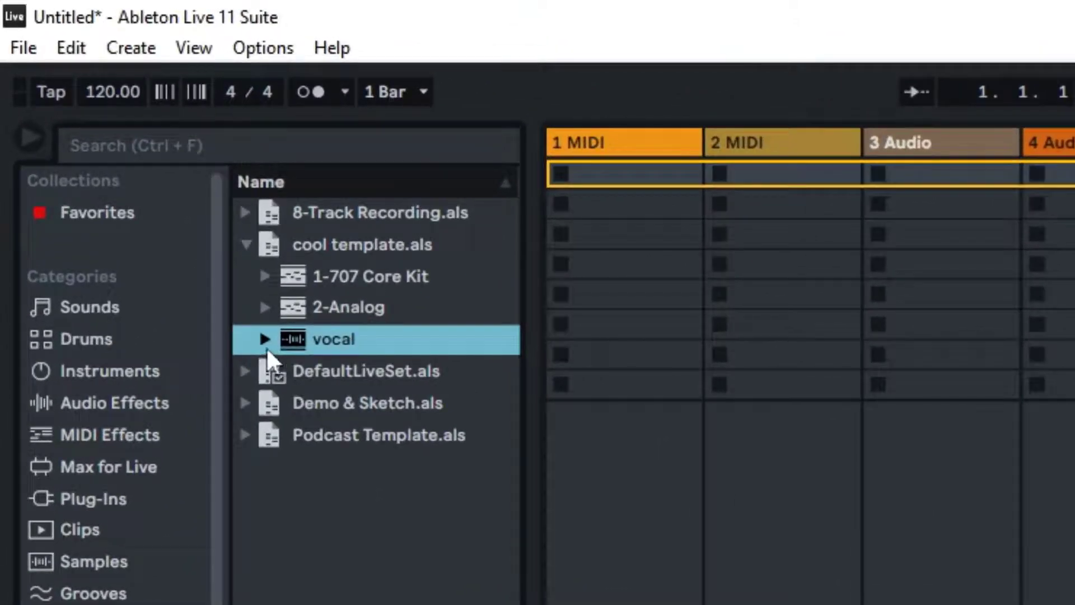
# - Load the vocal track's devices from cool template onto the 3 Audio track and compare the effects on both tracks
pyautogui.click(263, 340)
pyautogui.click(344, 371)
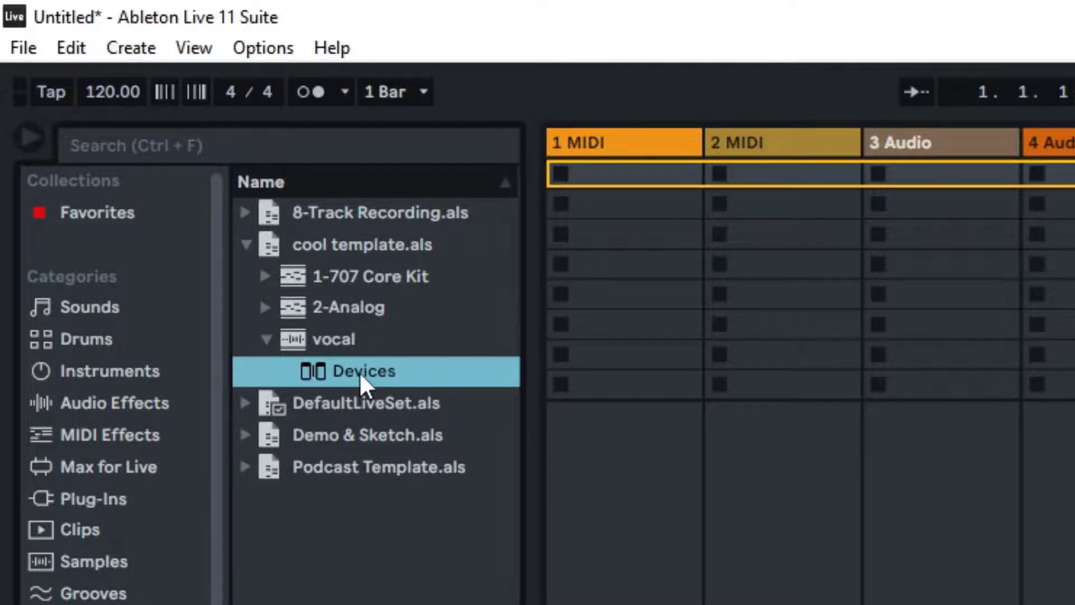
pyautogui.moveTo(358, 372); pyautogui.dragTo(1074, 148)
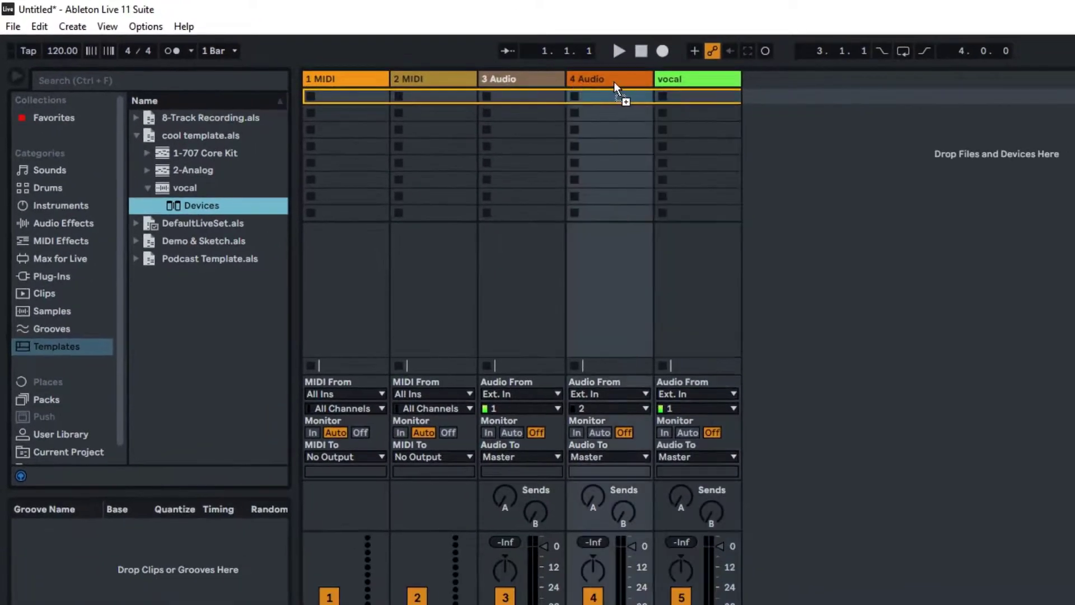
pyautogui.moveTo(616, 82); pyautogui.dragTo(518, 81)
pyautogui.click(516, 76)
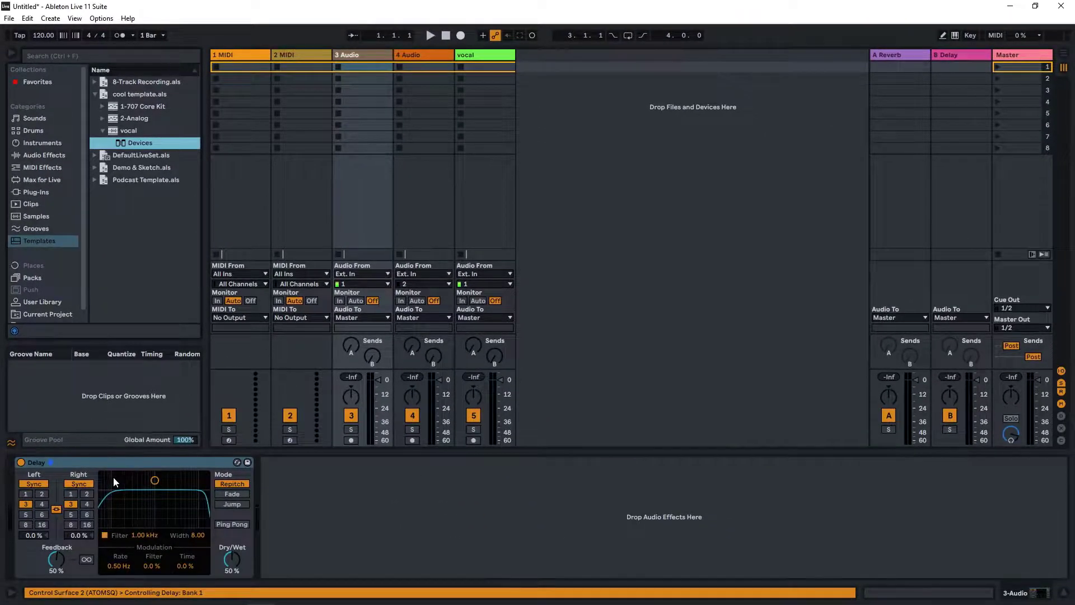
pyautogui.click(471, 55)
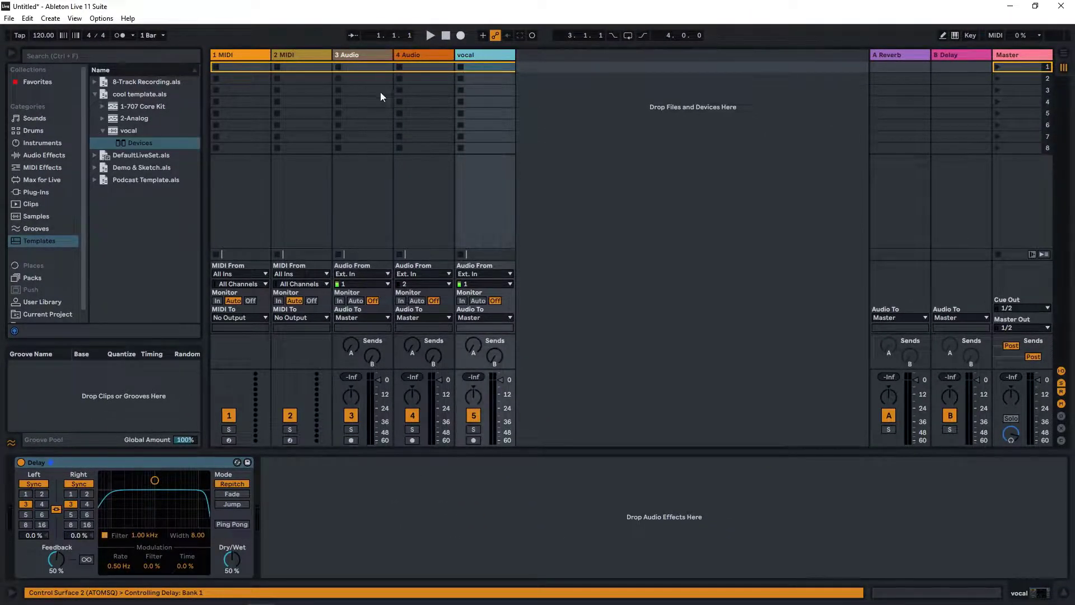
pyautogui.click(356, 58)
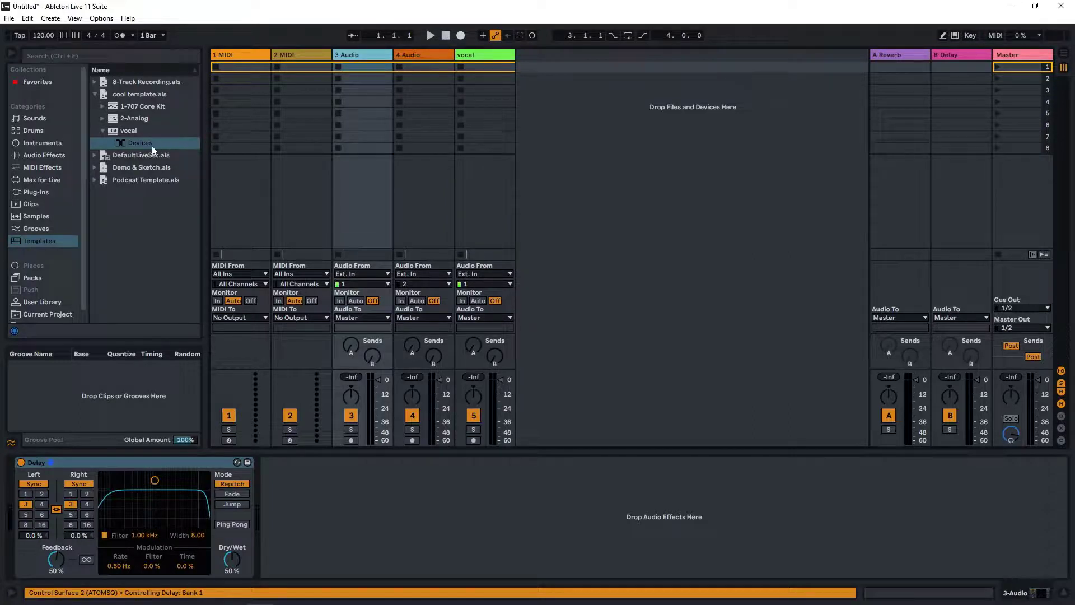
pyautogui.click(94, 94)
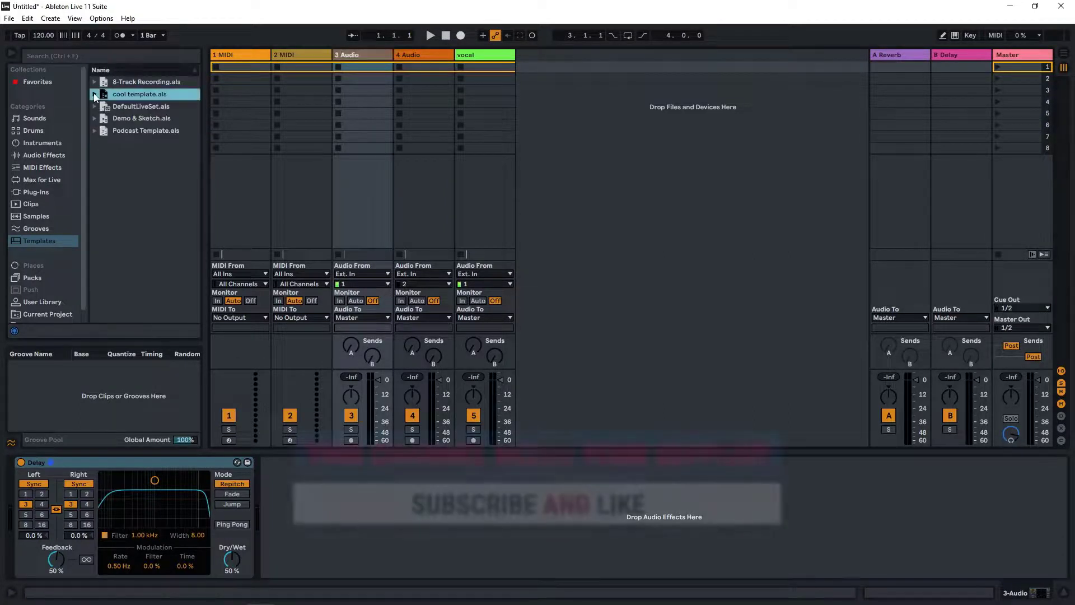